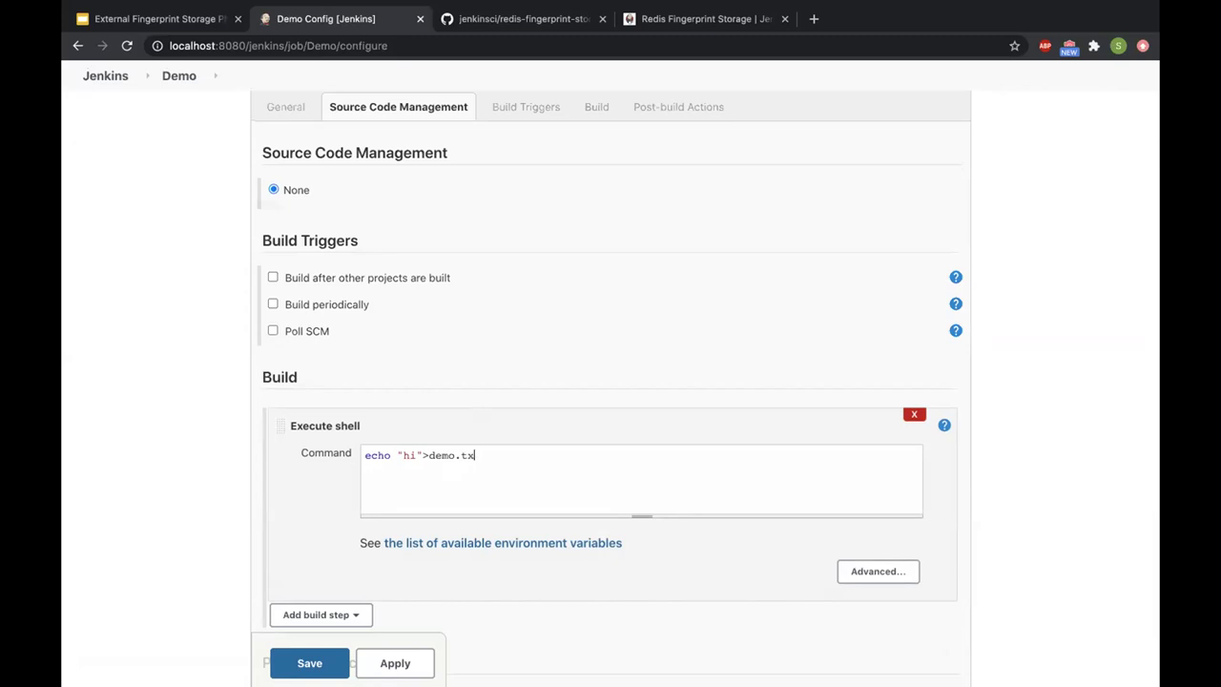
Add a post-build action that records fingerprints of demo.txt, and save the Demo project configuration.
{"action": "left_click", "coordinate": [389, 507]}
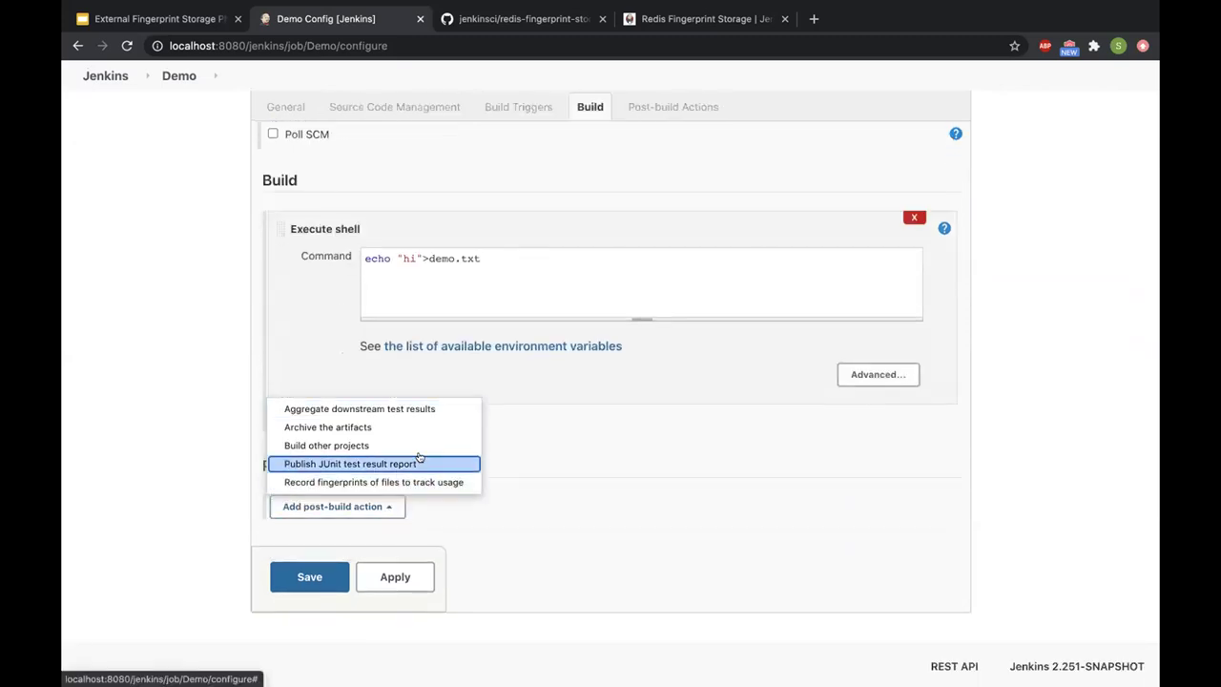
{"action": "left_click", "coordinate": [429, 482]}
{"action": "left_click", "coordinate": [454, 542]}
{"action": "type", "text": "demo.txt"}
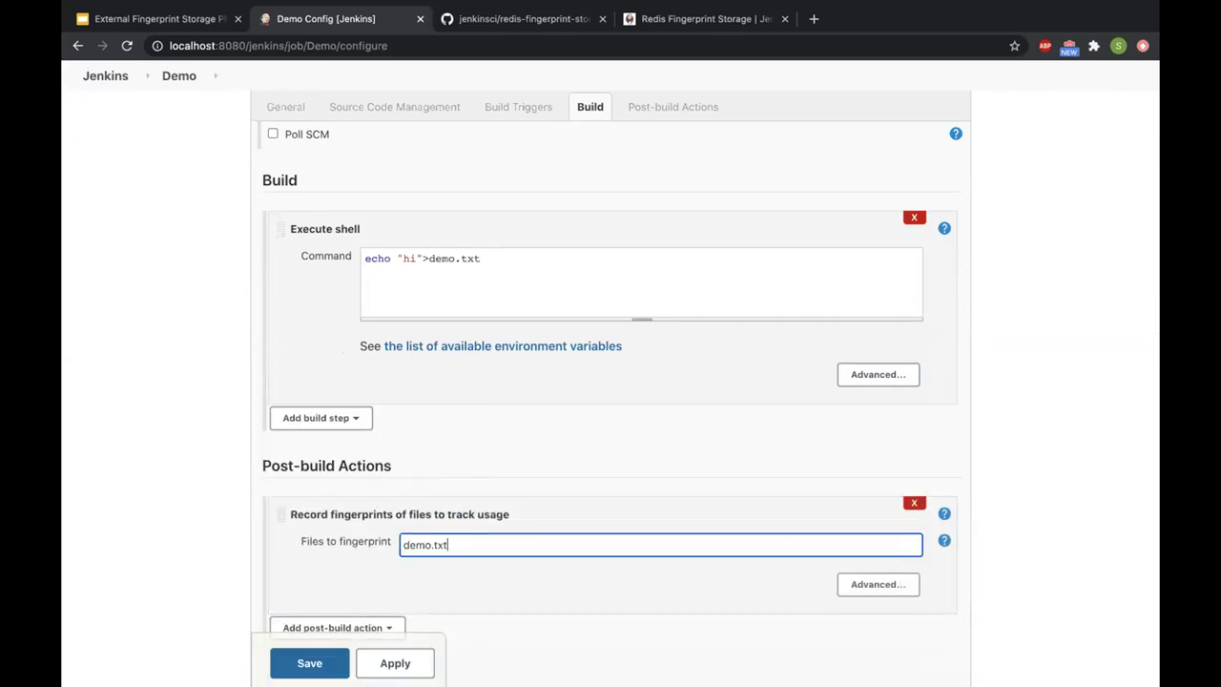
{"action": "scroll", "coordinate": [455, 540], "scroll_direction": "down", "scroll_amount": 3}
{"action": "left_click", "coordinate": [395, 576]}
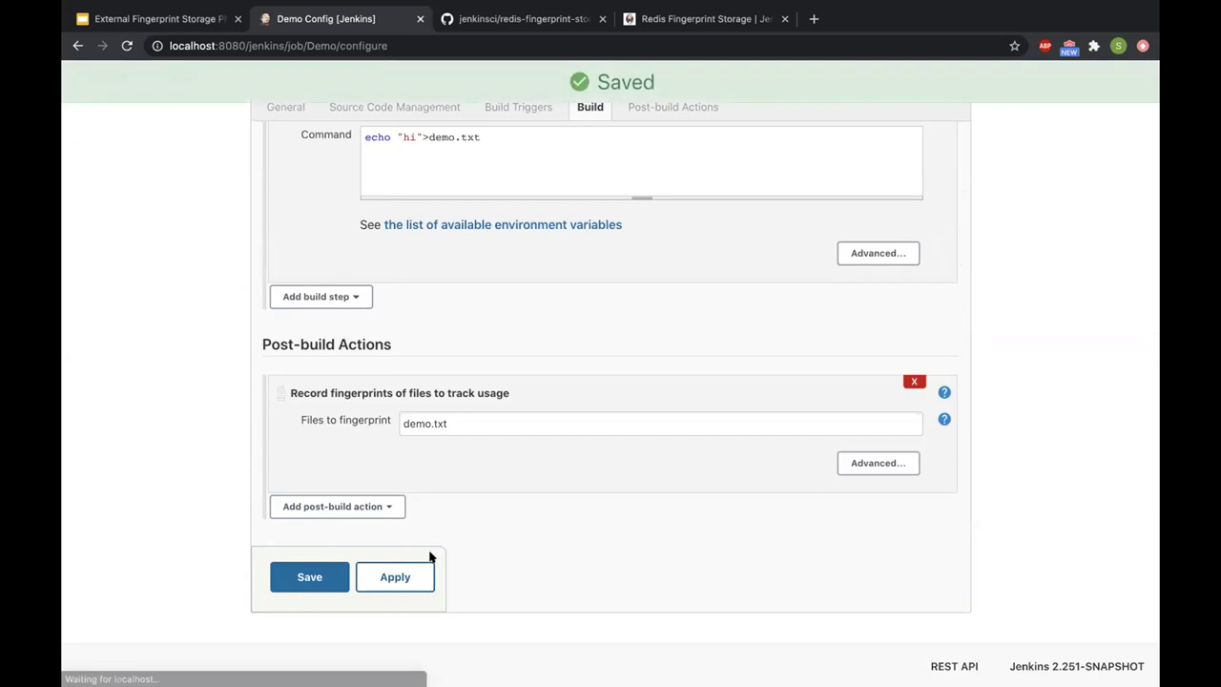
{"action": "left_click", "coordinate": [309, 577]}
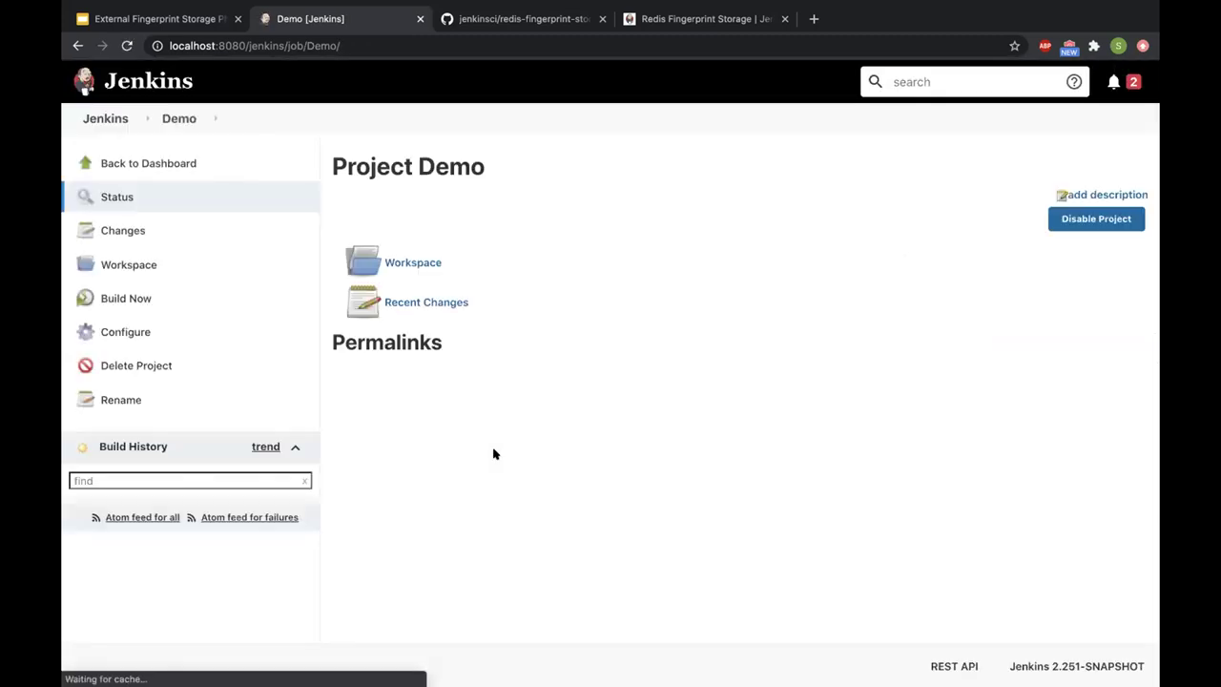
Return to the Jenkins dashboard and schedule a build of the Demo project.
{"action": "left_click", "coordinate": [105, 118]}
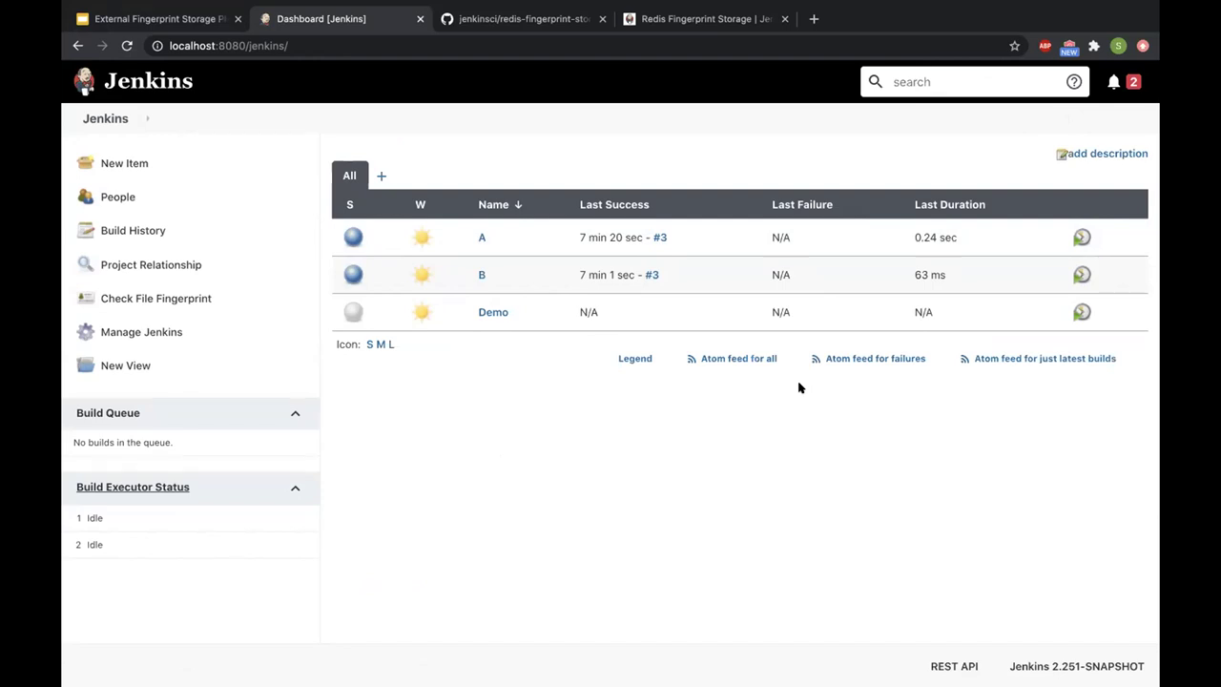
{"action": "left_click", "coordinate": [1081, 312]}
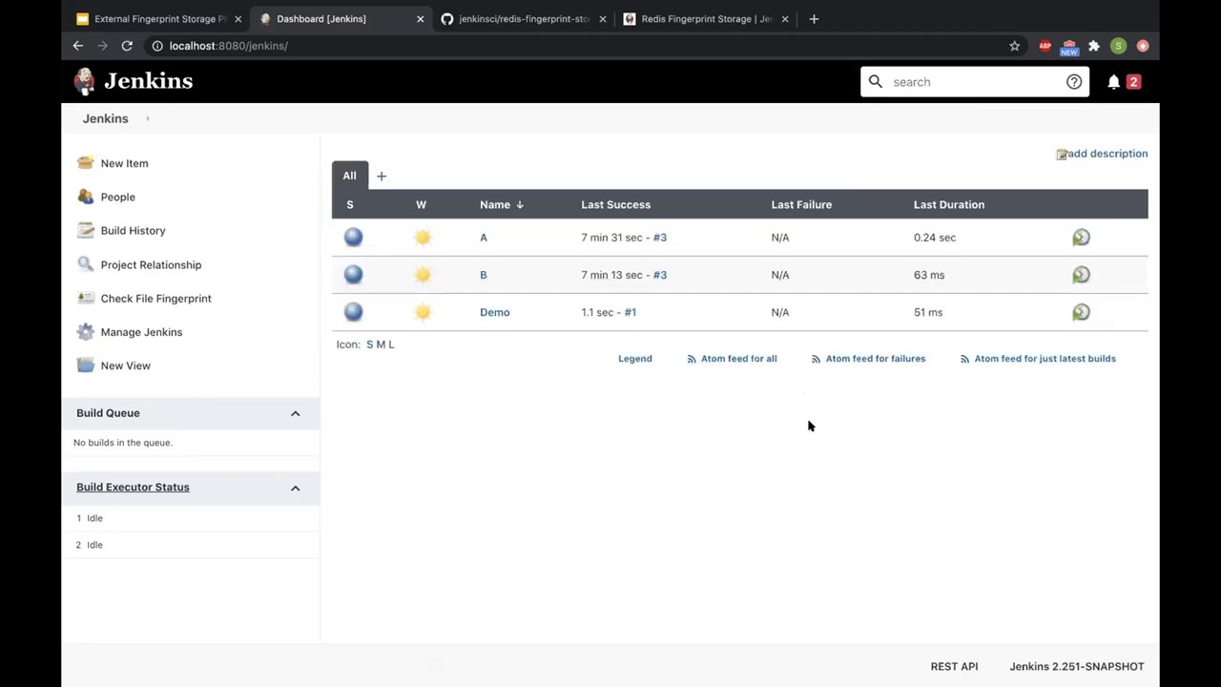
Switch to IntelliJ IDEA and open the fingerprint XML file under plugin/work/fingerprints/76/4e to examine its contents.
{"action": "key", "text": "ctrl+Right"}
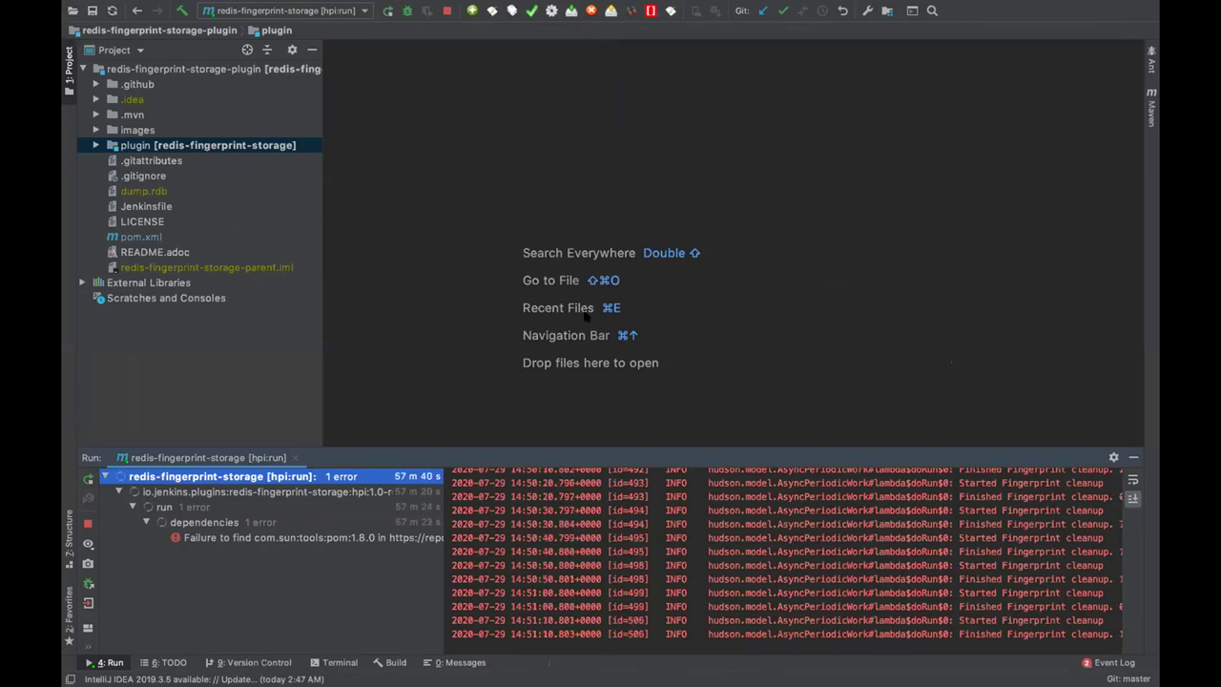
{"action": "left_click", "coordinate": [96, 145]}
{"action": "left_click", "coordinate": [109, 191]}
{"action": "left_click", "coordinate": [123, 207]}
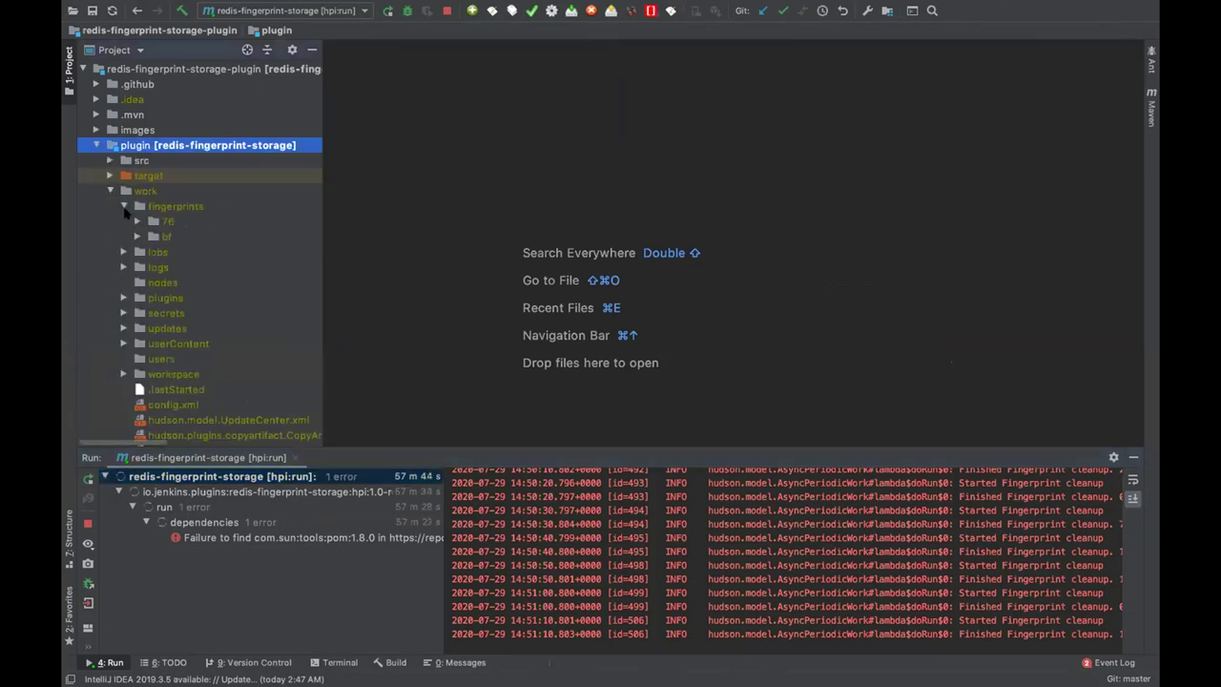
{"action": "left_click", "coordinate": [138, 222]}
{"action": "left_click", "coordinate": [152, 236]}
{"action": "left_click", "coordinate": [185, 250]}
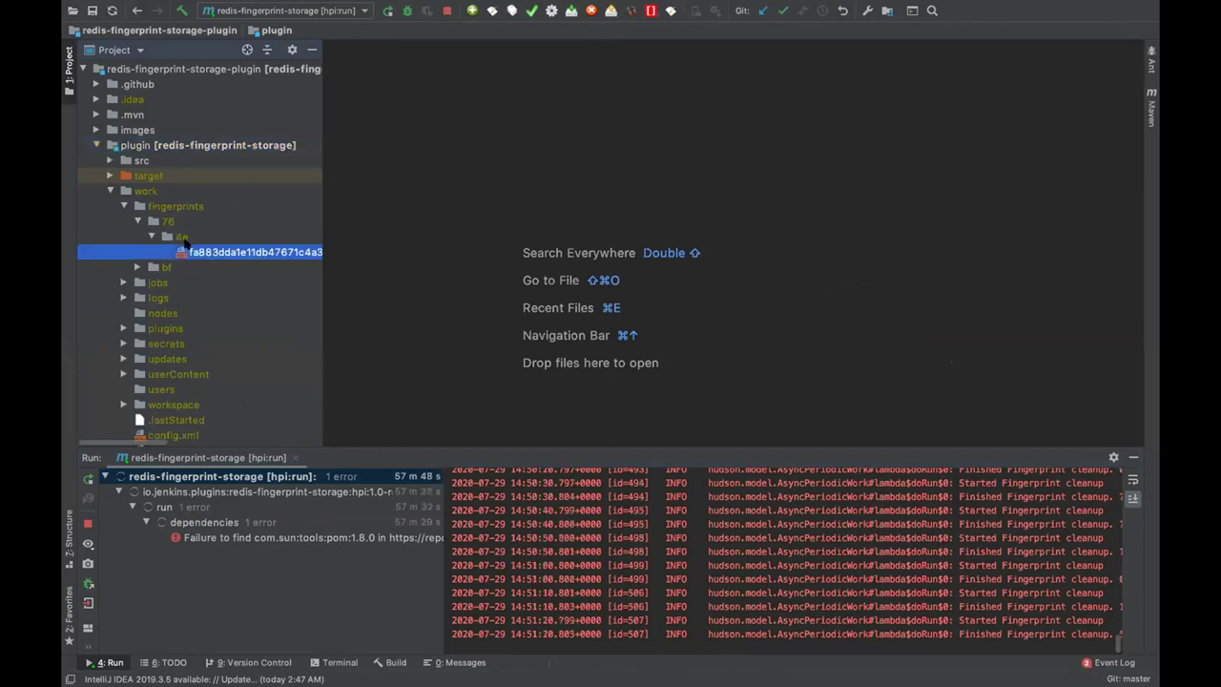
{"action": "double_click", "coordinate": [185, 248]}
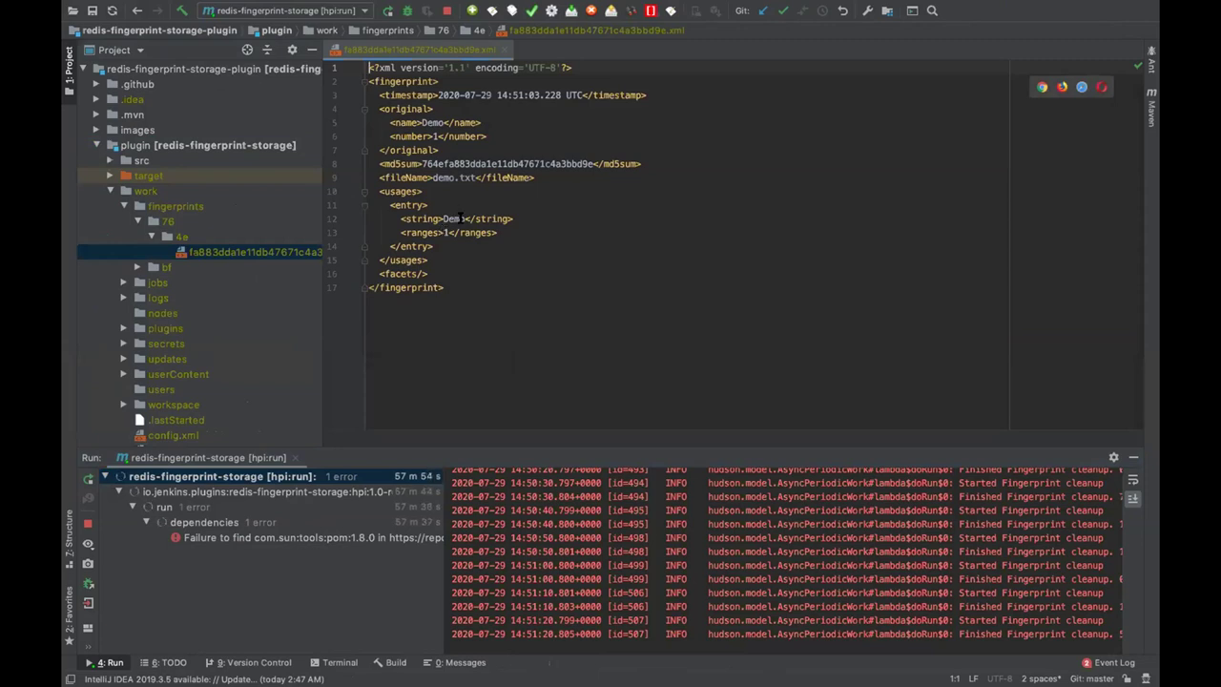
Switch to Chrome and go to the Jenkins system configuration page at localhost:8080/jenkins/configure.
{"action": "key", "text": "ctrl+Left"}
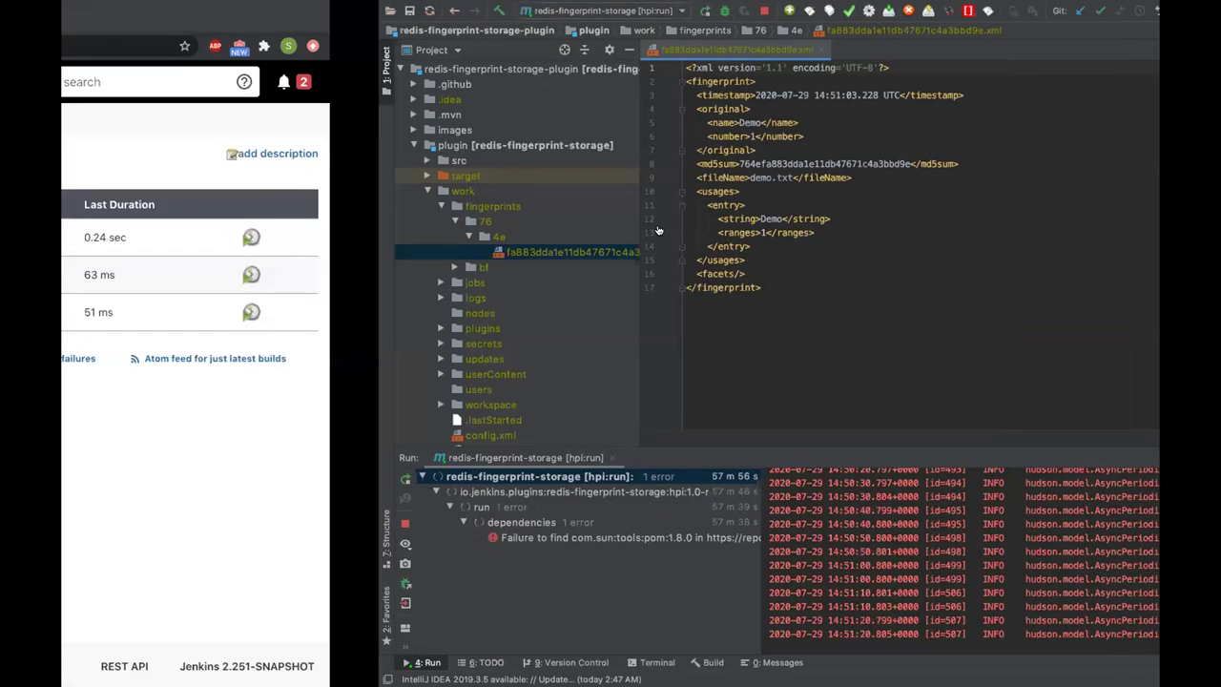
{"action": "left_click", "coordinate": [348, 44]}
{"action": "left_click", "coordinate": [348, 45]}
{"action": "type", "text": "configure"}
{"action": "key", "text": "Return"}
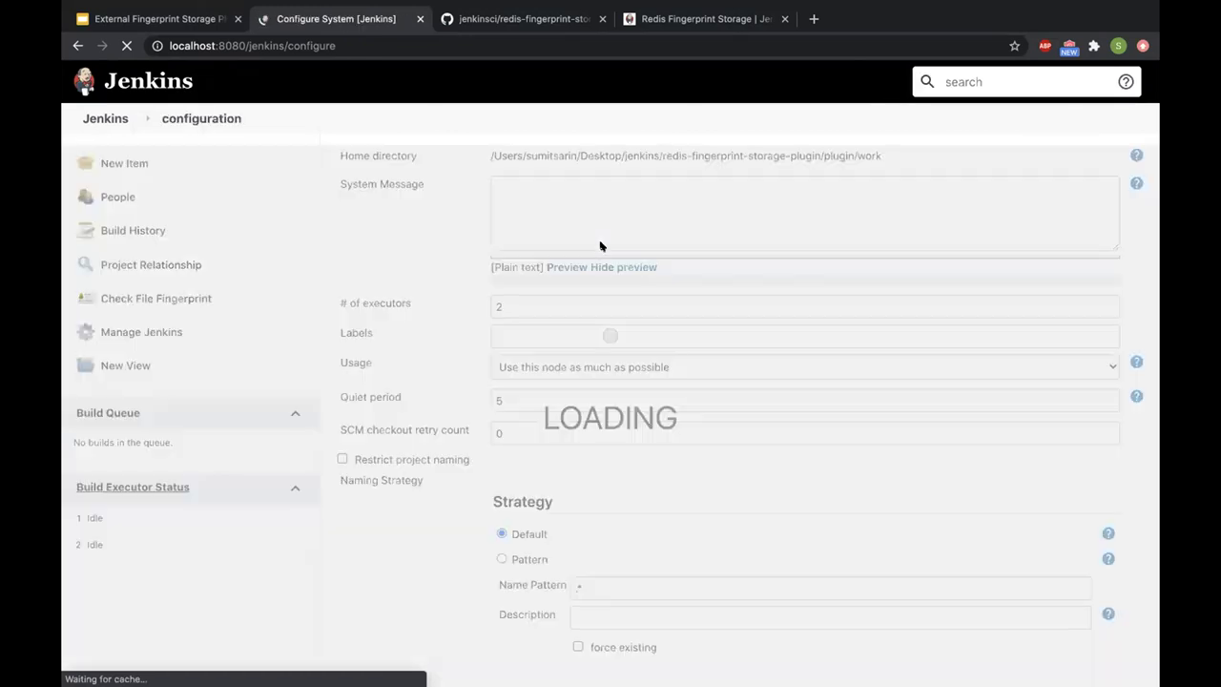
Set the Fingerprint Storage Engine to Redis Fingerprint Storage and review its connection settings.
{"action": "scroll", "coordinate": [601, 244], "scroll_direction": "down", "scroll_amount": 3}
{"action": "scroll", "coordinate": [771, 330], "scroll_direction": "down", "scroll_amount": 7}
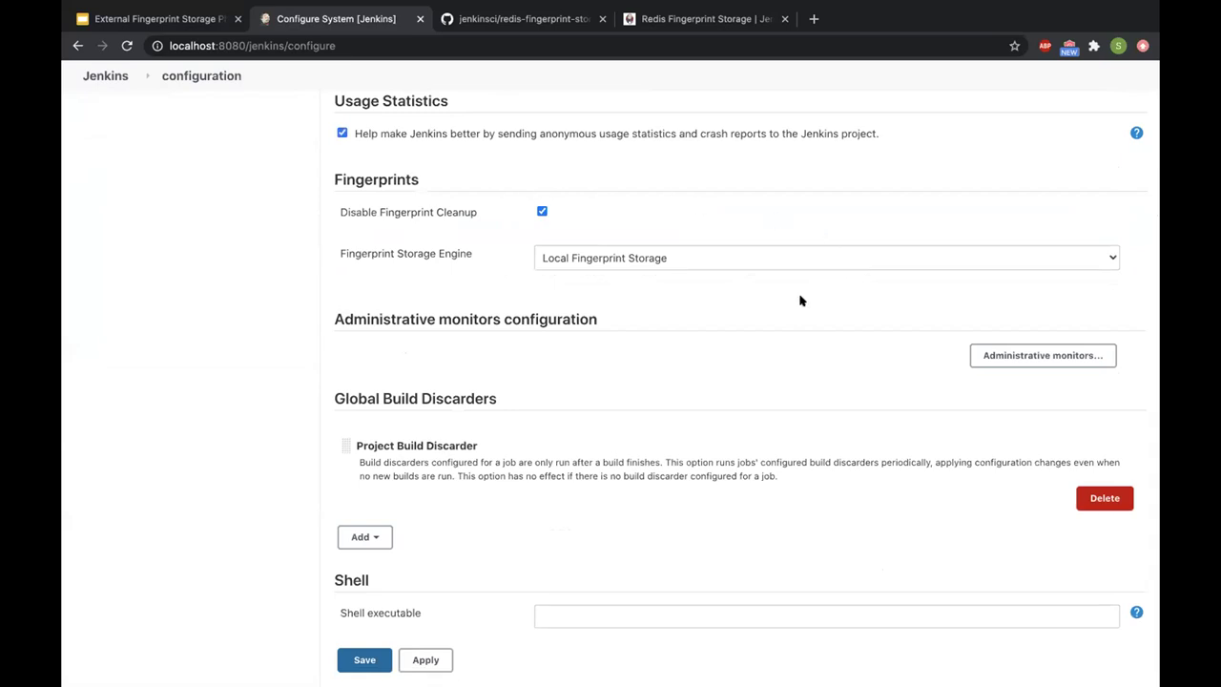
{"action": "left_click", "coordinate": [817, 258]}
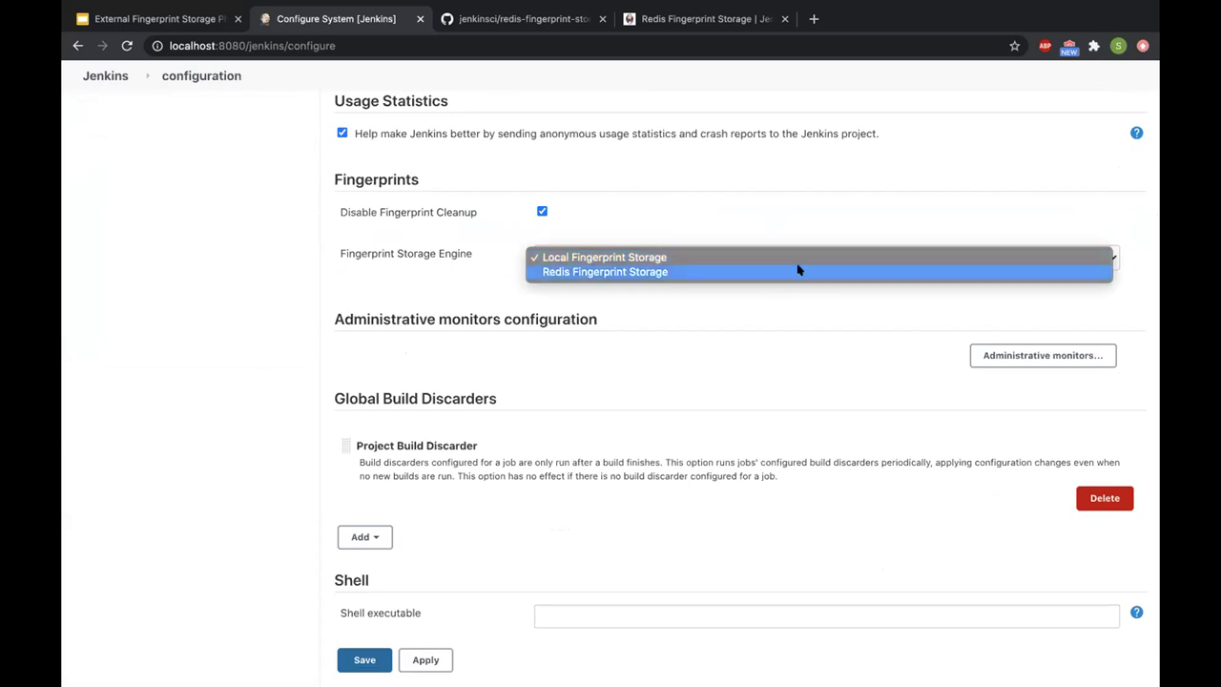
{"action": "left_click", "coordinate": [798, 271]}
{"action": "scroll", "coordinate": [798, 299], "scroll_direction": "down", "scroll_amount": 2}
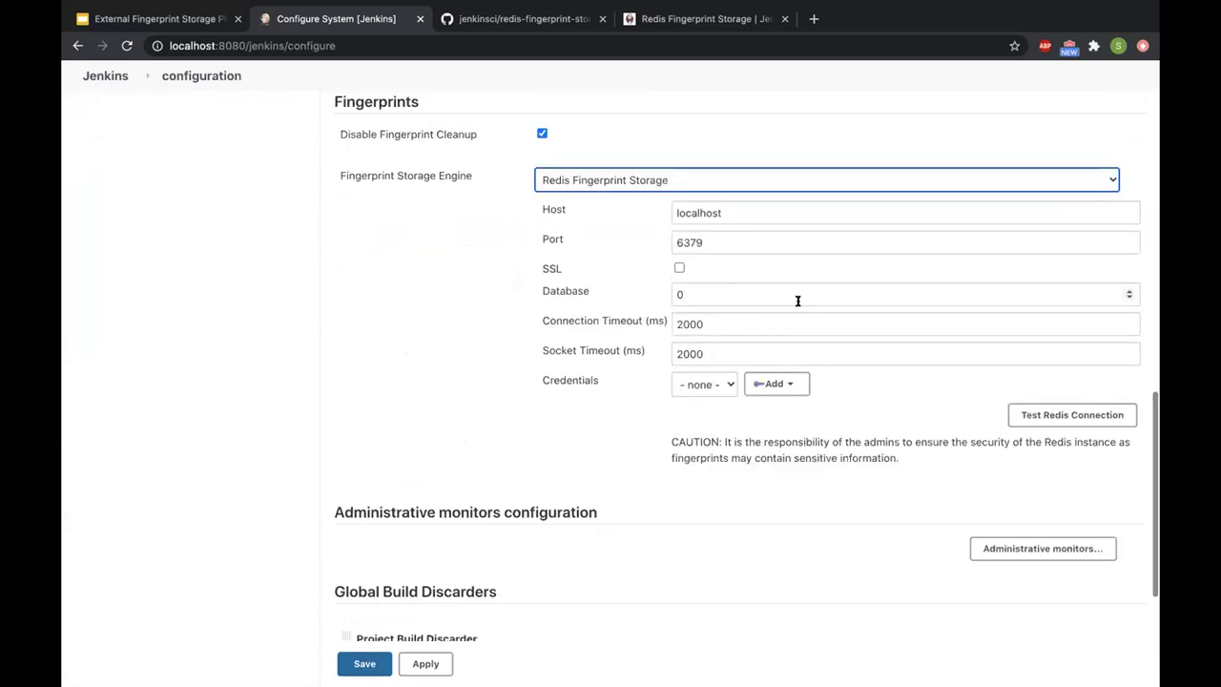
{"action": "scroll", "coordinate": [875, 309], "scroll_direction": "down", "scroll_amount": 1}
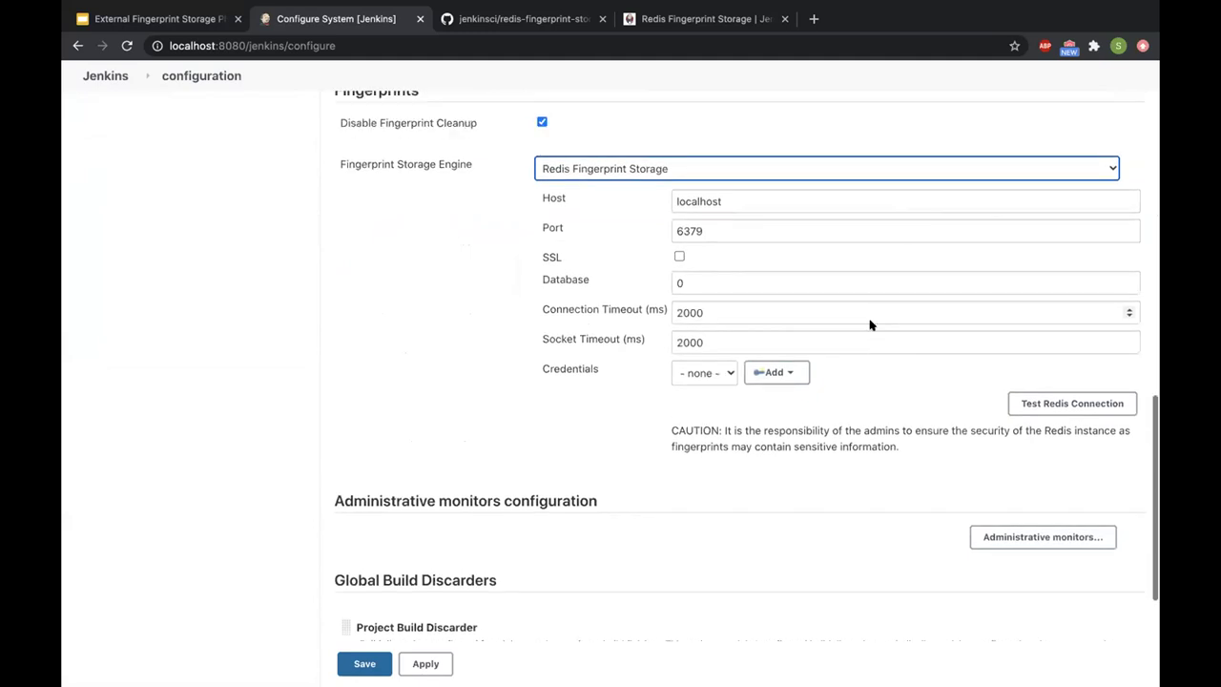
Switch to IntelliJ IDEA and open its terminal.
{"action": "key", "text": "ctrl+Right"}
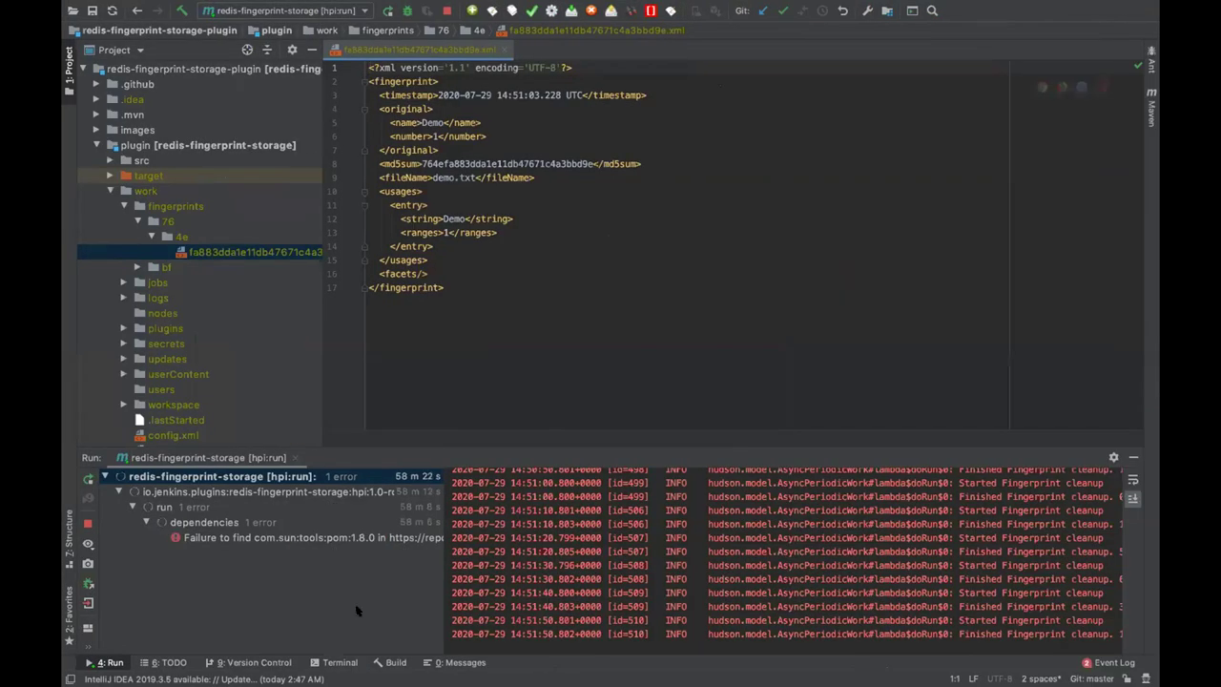
{"action": "left_click", "coordinate": [332, 662]}
{"action": "type", "text": "redis-server"}
{"action": "key", "text": "Return"}
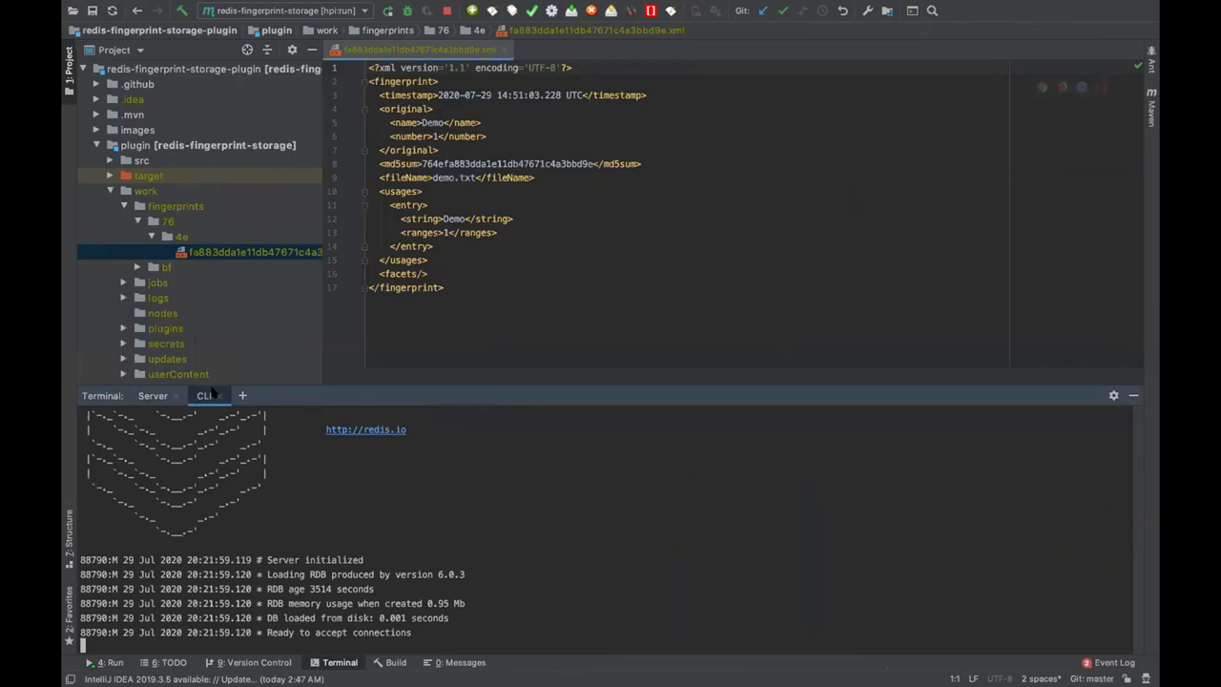
{"action": "key", "text": "ctrl+c"}
Start redis-server in the Server terminal session.
{"action": "left_click", "coordinate": [155, 395]}
{"action": "type", "text": "redis-server"}
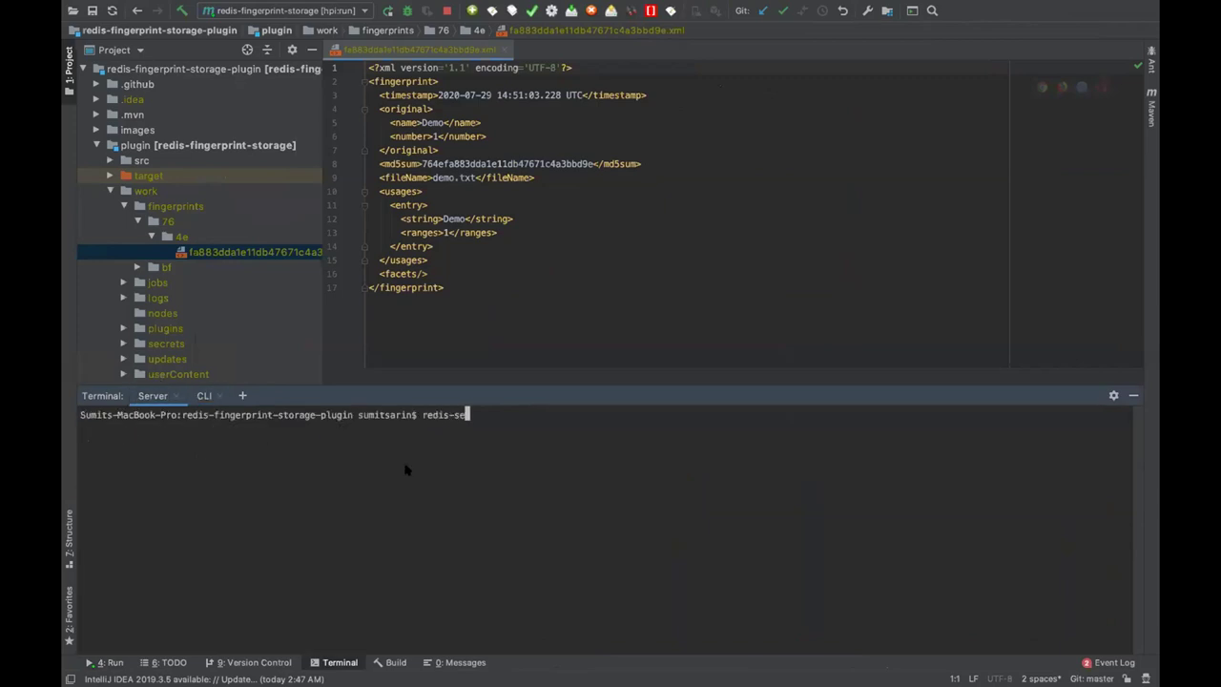
{"action": "key", "text": "Return"}
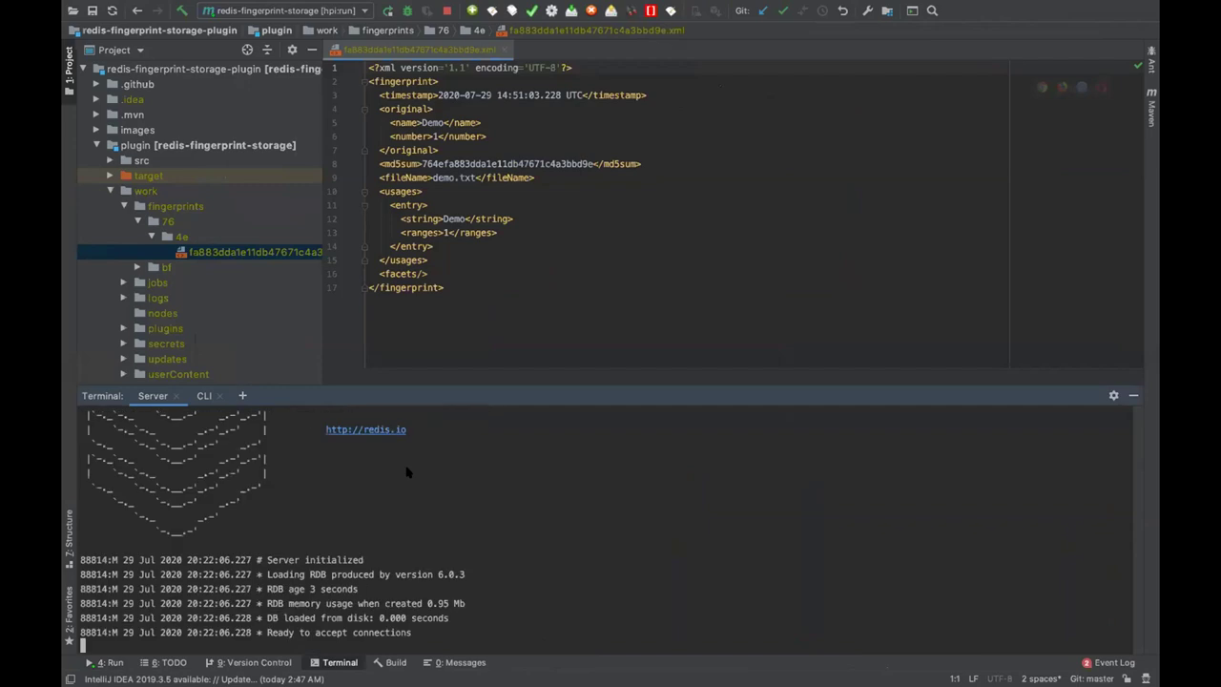
Clear the CLI terminal session, start redis-cli in it, and list all stored keys with "keys *".
{"action": "left_click", "coordinate": [204, 395]}
{"action": "key", "text": "super+k"}
{"action": "type", "text": "redis-cli"}
{"action": "key", "text": "Return"}
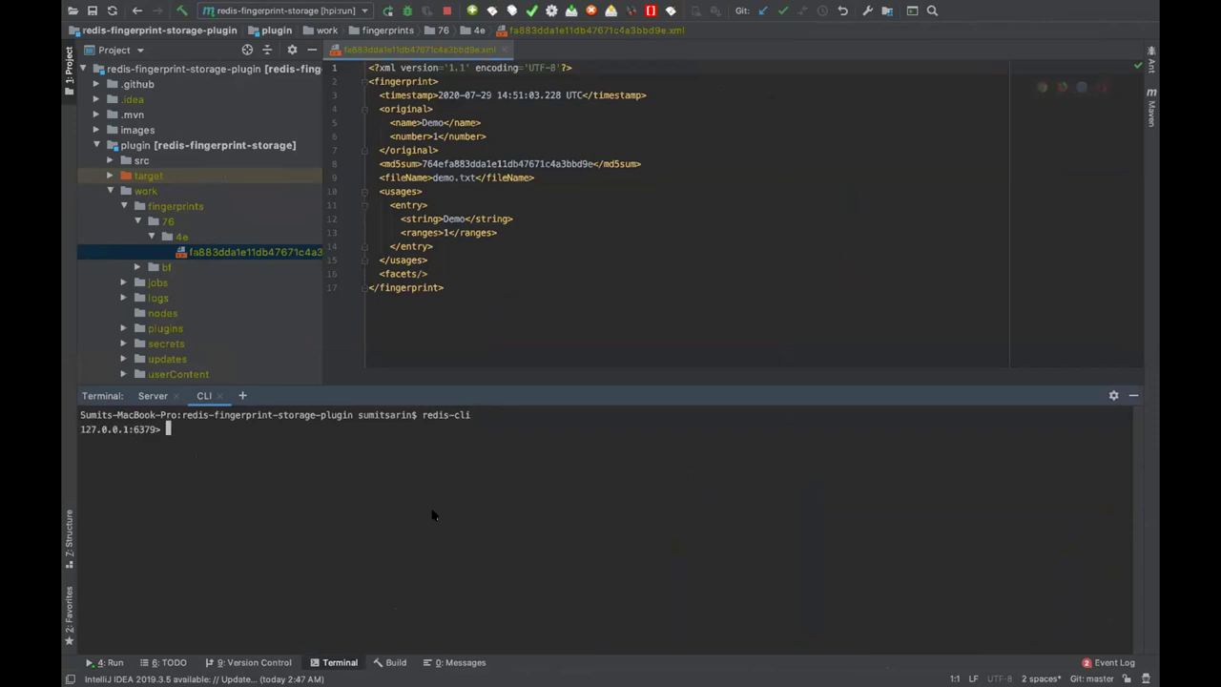
{"action": "type", "text": "keys *"}
{"action": "key", "text": "Return"}
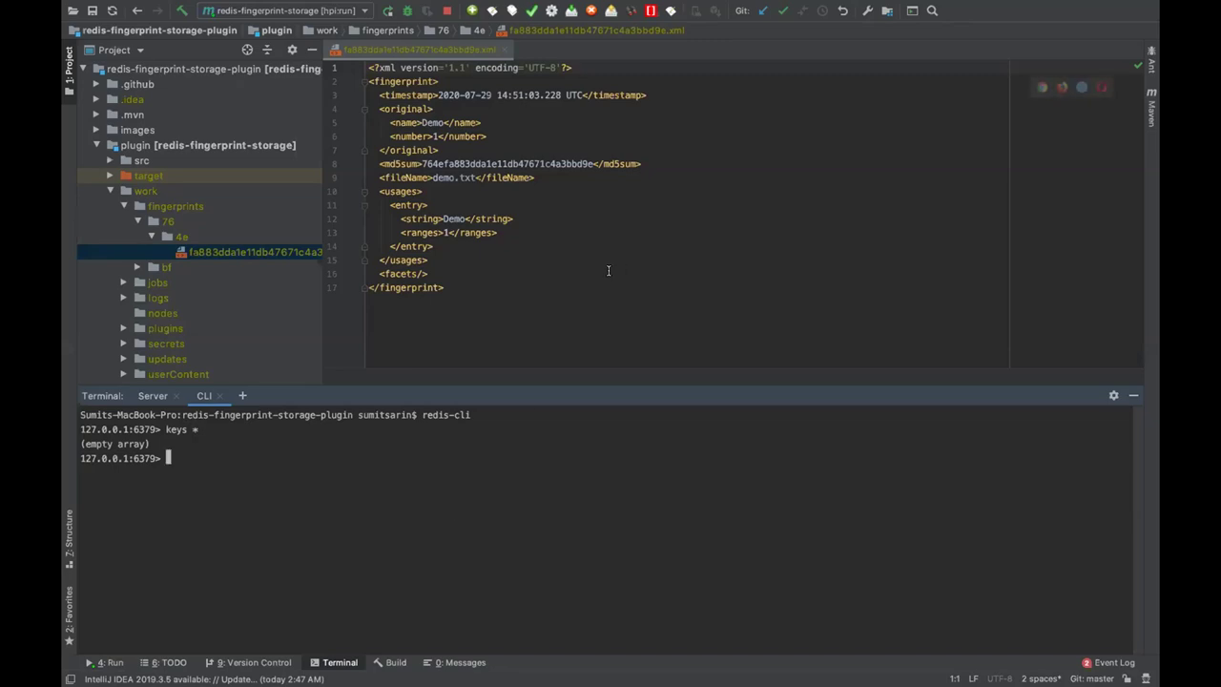
Switch to Chrome, test the Redis connection, and apply and save the Jenkins system configuration.
{"action": "key", "text": "ctrl+Left"}
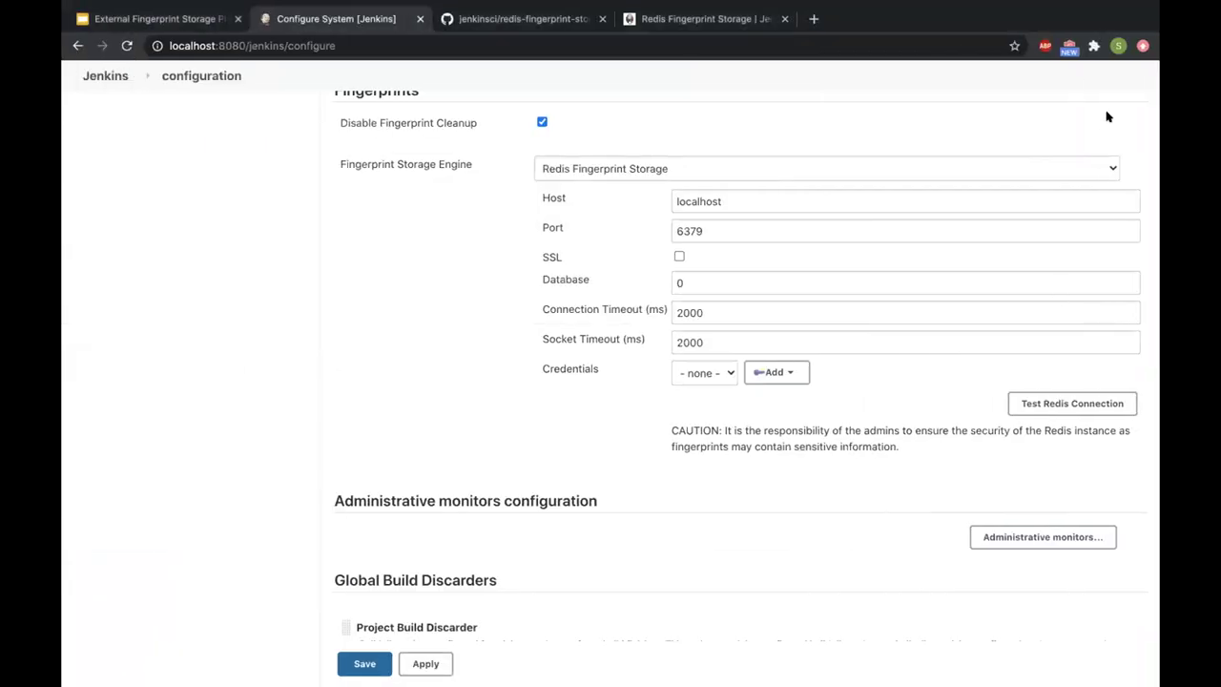
{"action": "left_click", "coordinate": [1073, 404]}
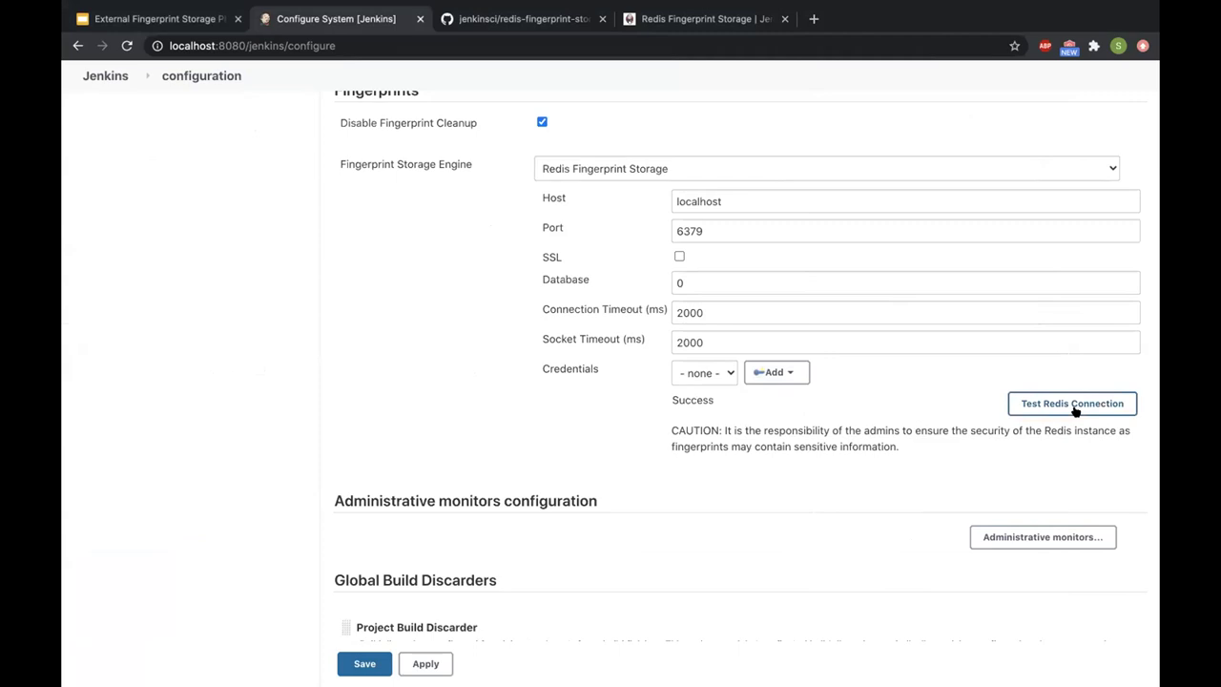
{"action": "scroll", "coordinate": [807, 382], "scroll_direction": "down", "scroll_amount": 1}
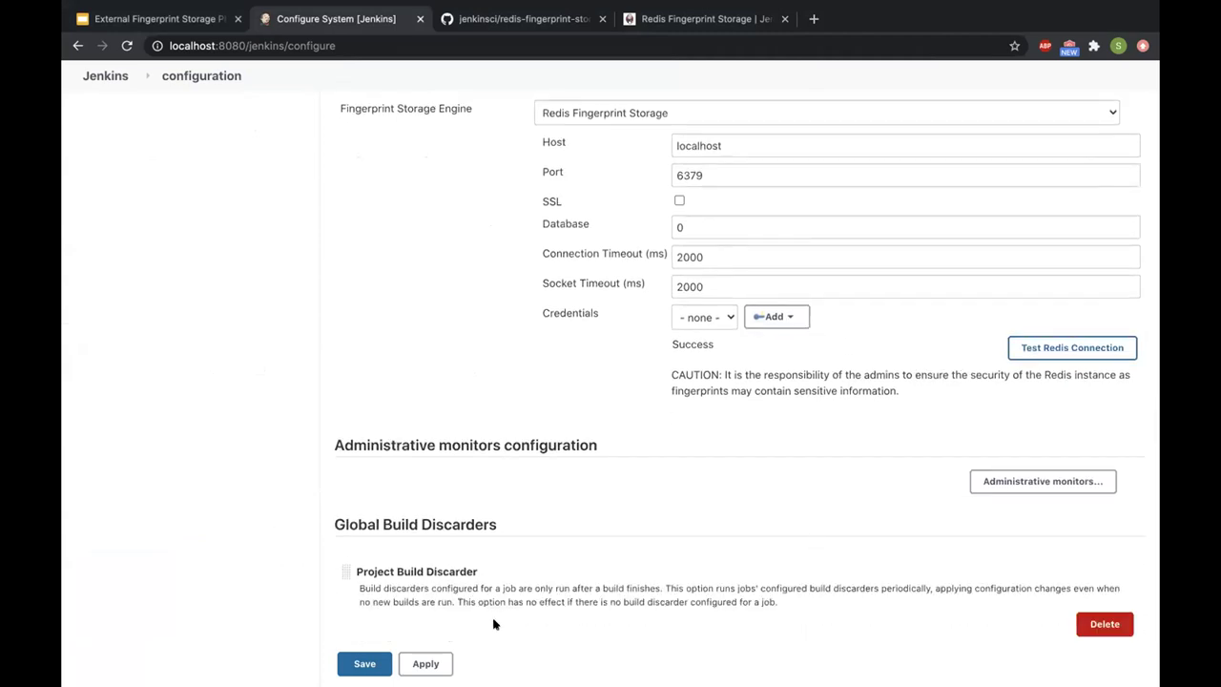
{"action": "left_click", "coordinate": [436, 662]}
{"action": "left_click", "coordinate": [365, 663]}
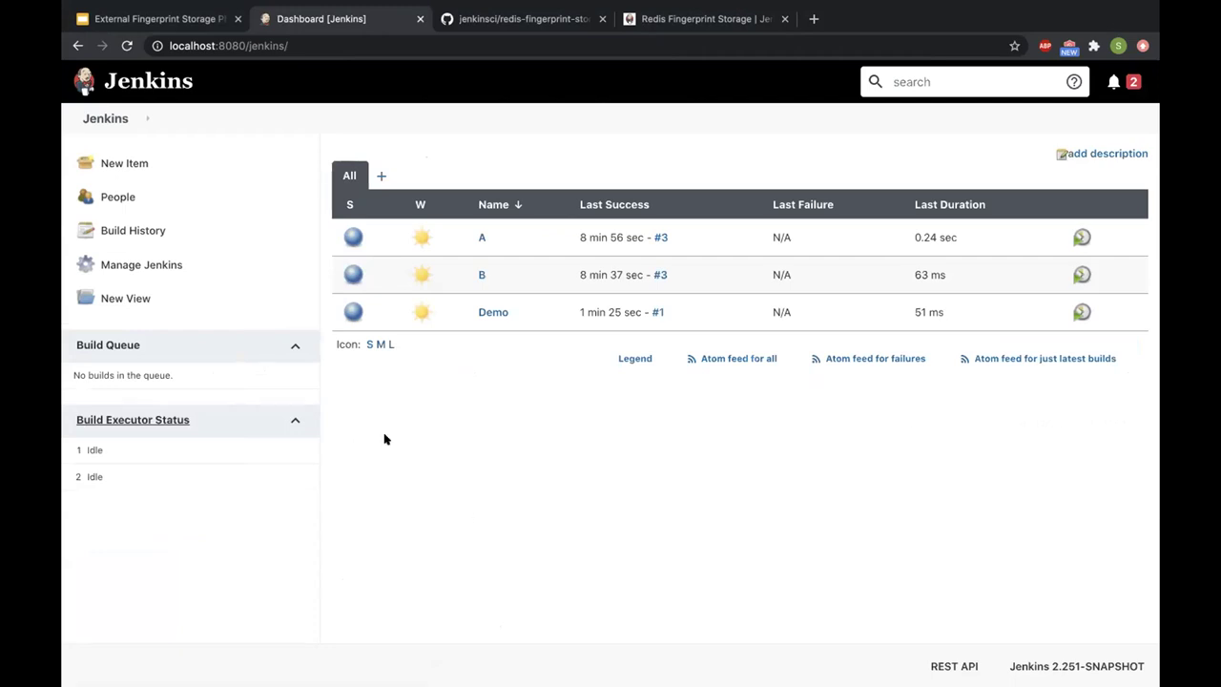
{"action": "key", "text": "ctrl+Right"}
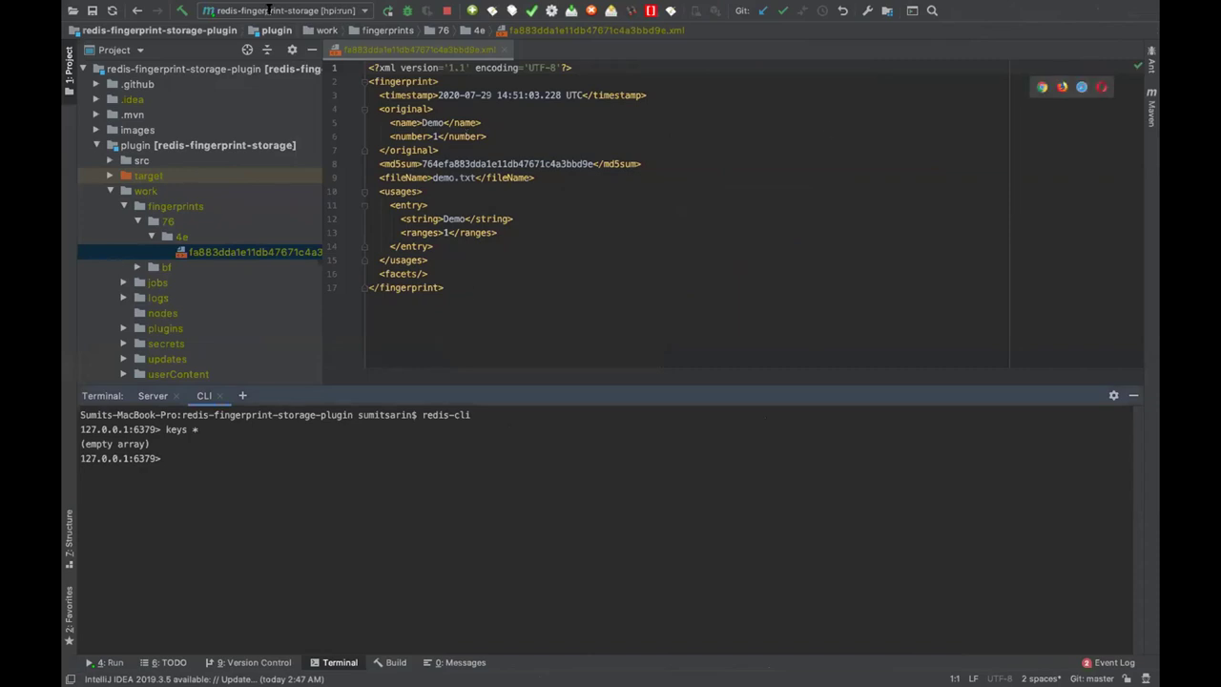
{"action": "key", "text": "ctrl+Left"}
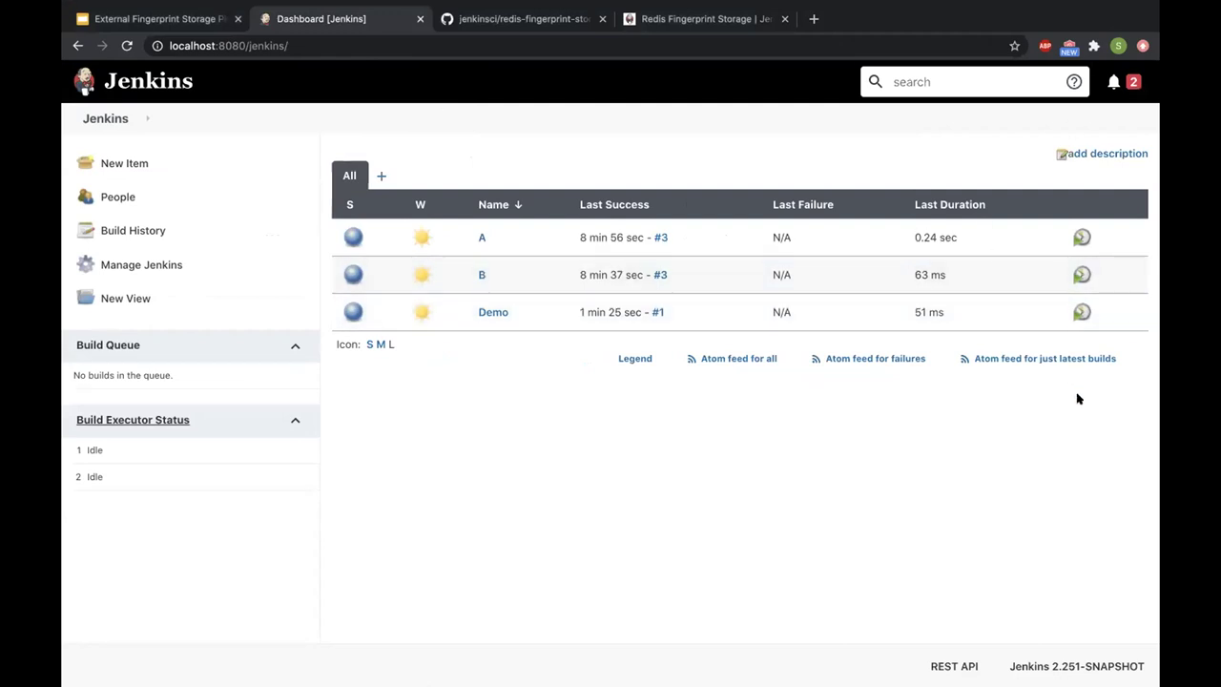
Run another build of the Demo project and refresh the dashboard.
{"action": "left_click", "coordinate": [1081, 313]}
{"action": "key", "text": "super+r"}
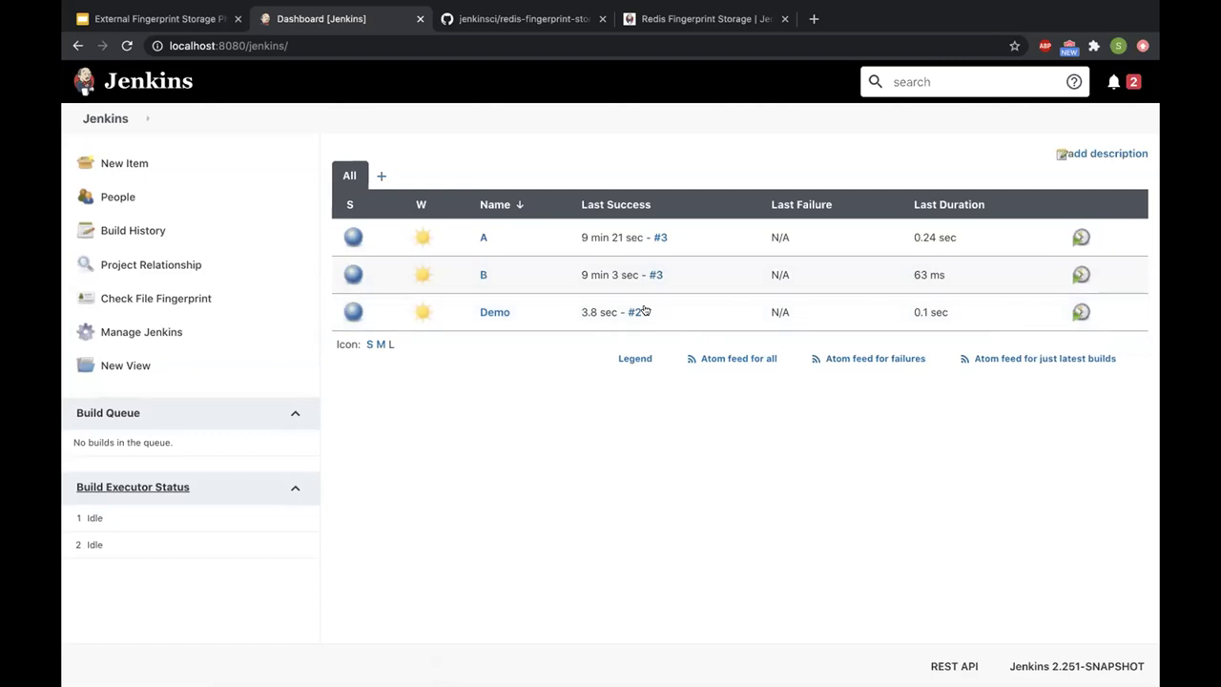
Open the recorded fingerprints of Demo build #2 and examine where demo.txt has been used.
{"action": "left_click", "coordinate": [649, 312]}
{"action": "left_click", "coordinate": [703, 436]}
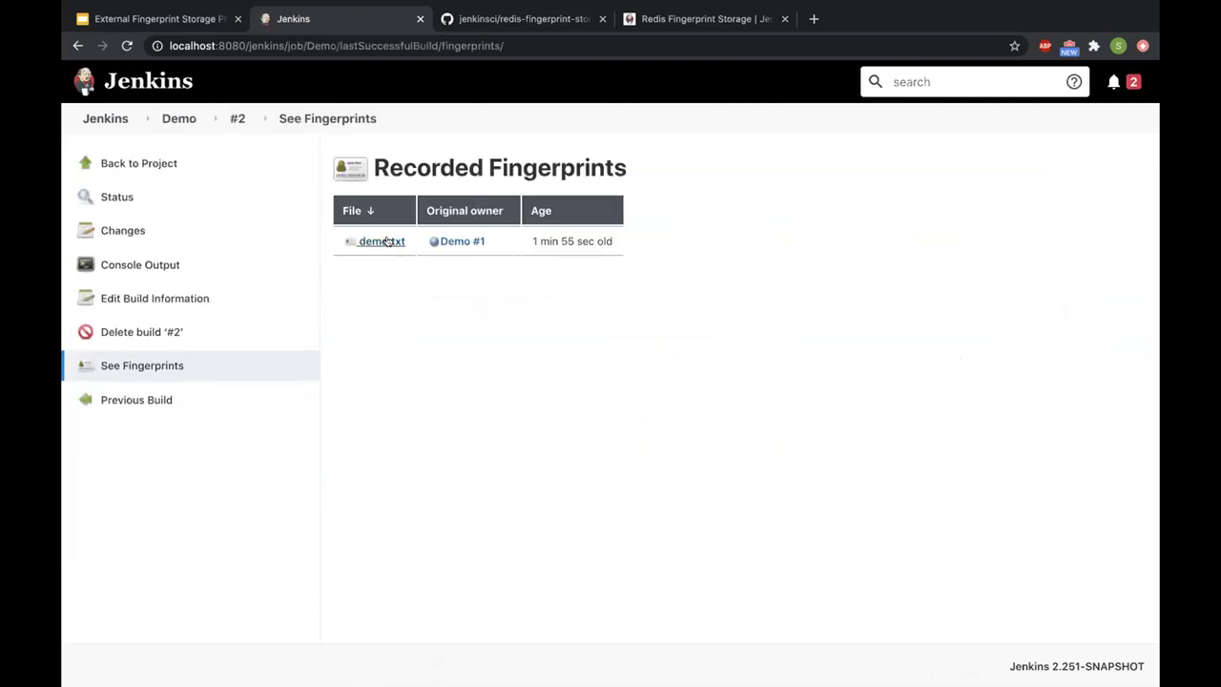
{"action": "left_click", "coordinate": [386, 241]}
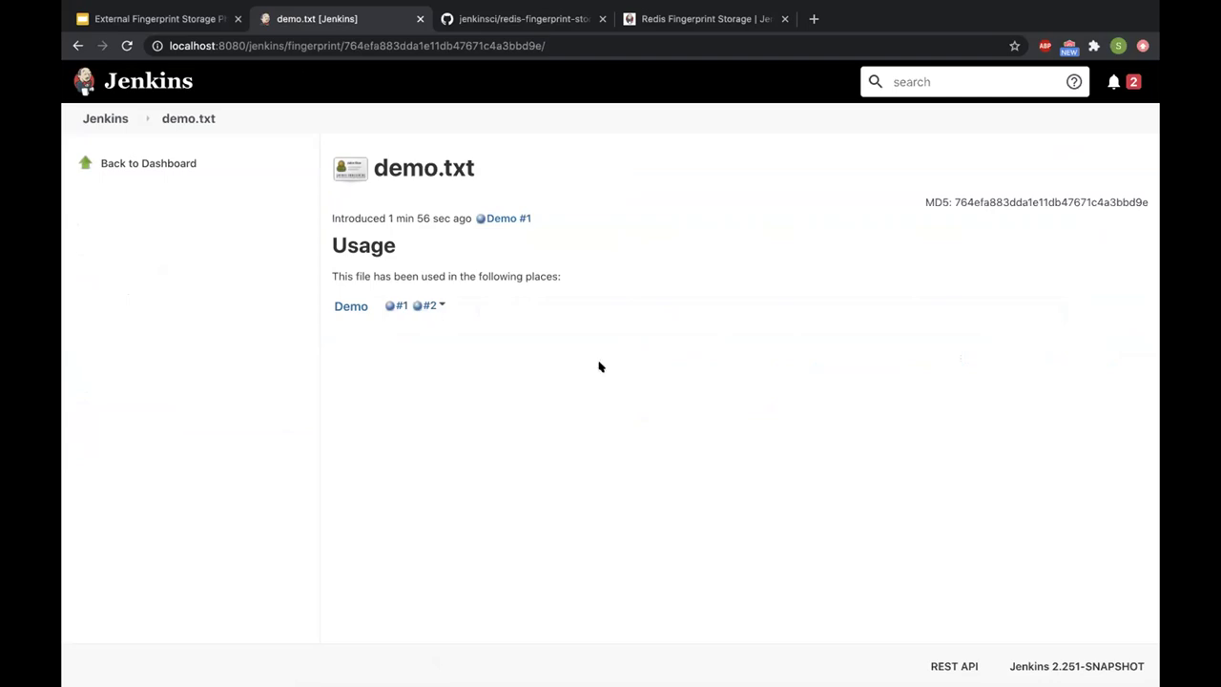
Switch to IntelliJ IDEA and open the fingerprint XML file under fingerprints/bf/07 to examine its contents.
{"action": "key", "text": "ctrl+Right"}
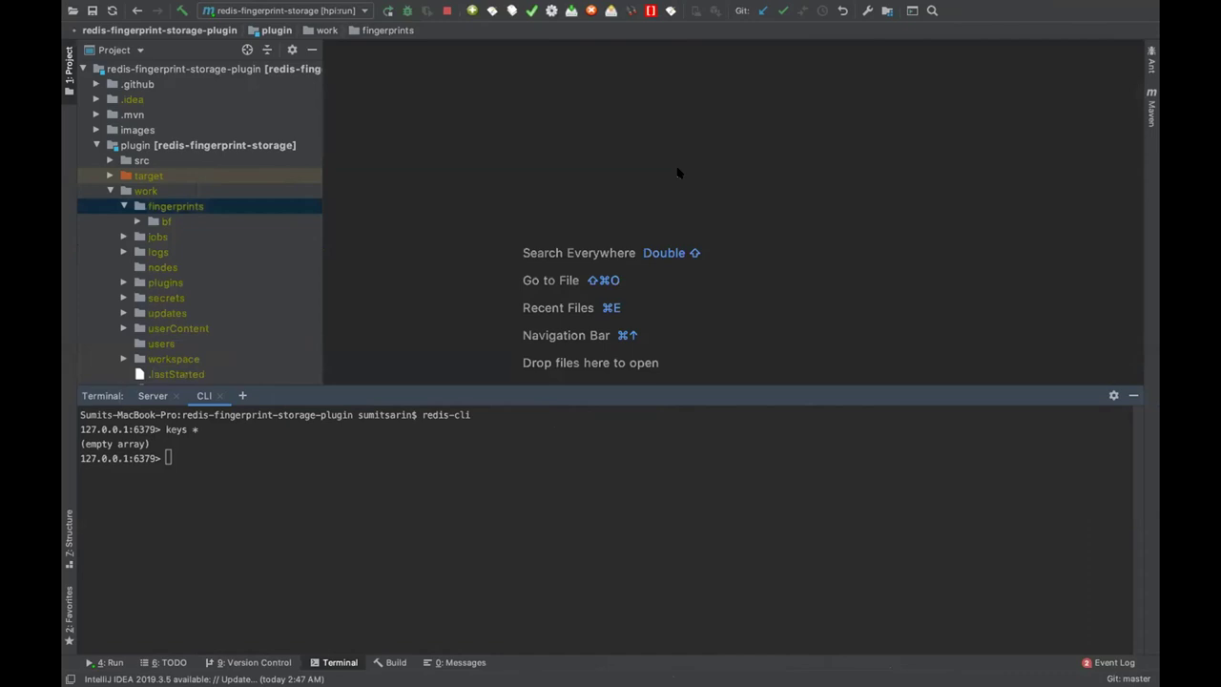
{"action": "left_click", "coordinate": [134, 221]}
{"action": "left_click", "coordinate": [151, 234]}
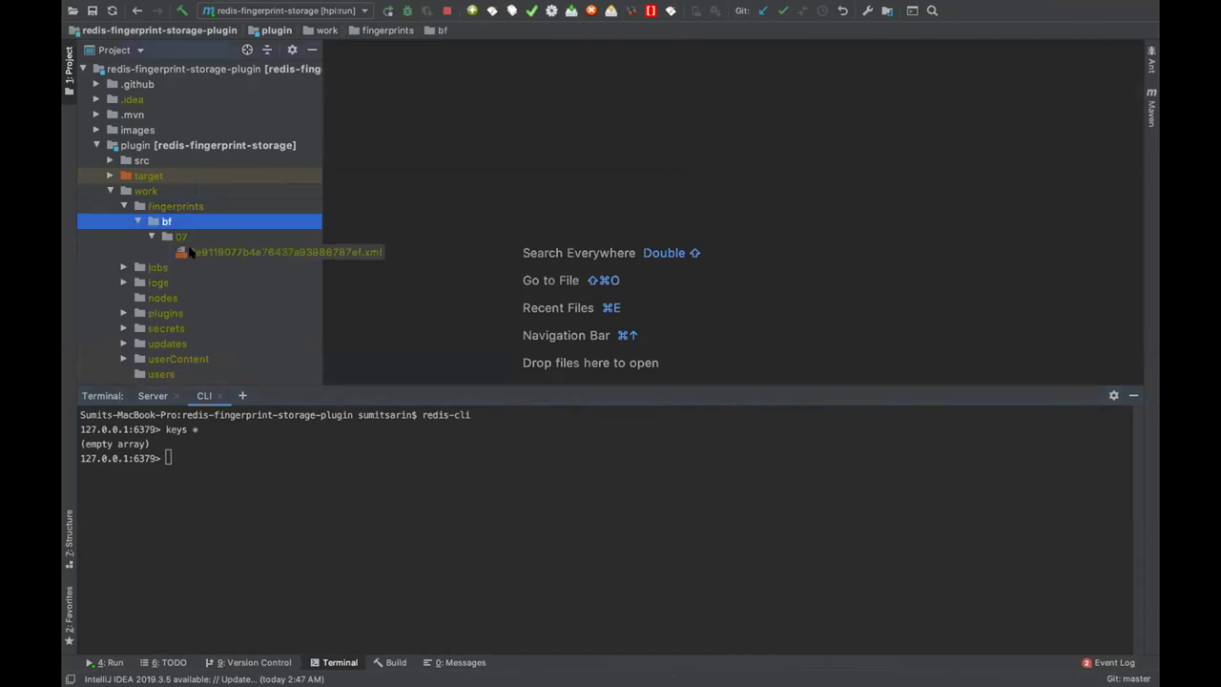
{"action": "left_click", "coordinate": [234, 251]}
{"action": "key", "text": "Return"}
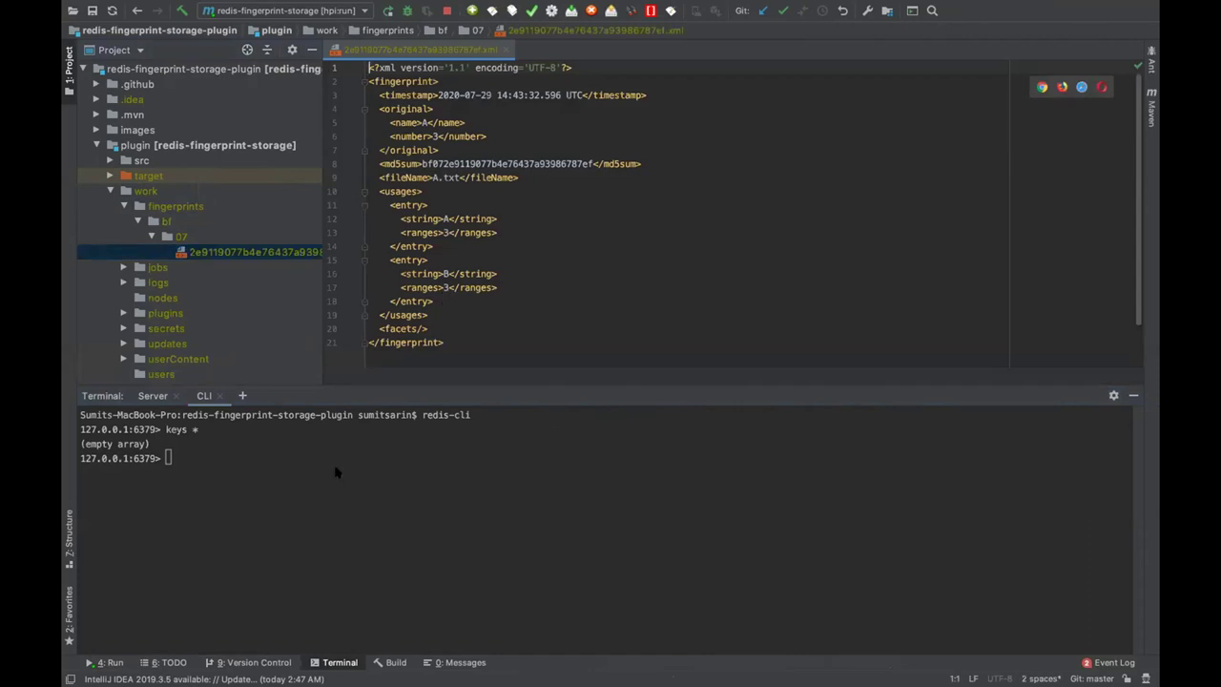
List all Redis keys again with "keys *" in the CLI terminal session.
{"action": "left_click", "coordinate": [336, 471]}
{"action": "key", "text": "Up"}
{"action": "key", "text": "Return"}
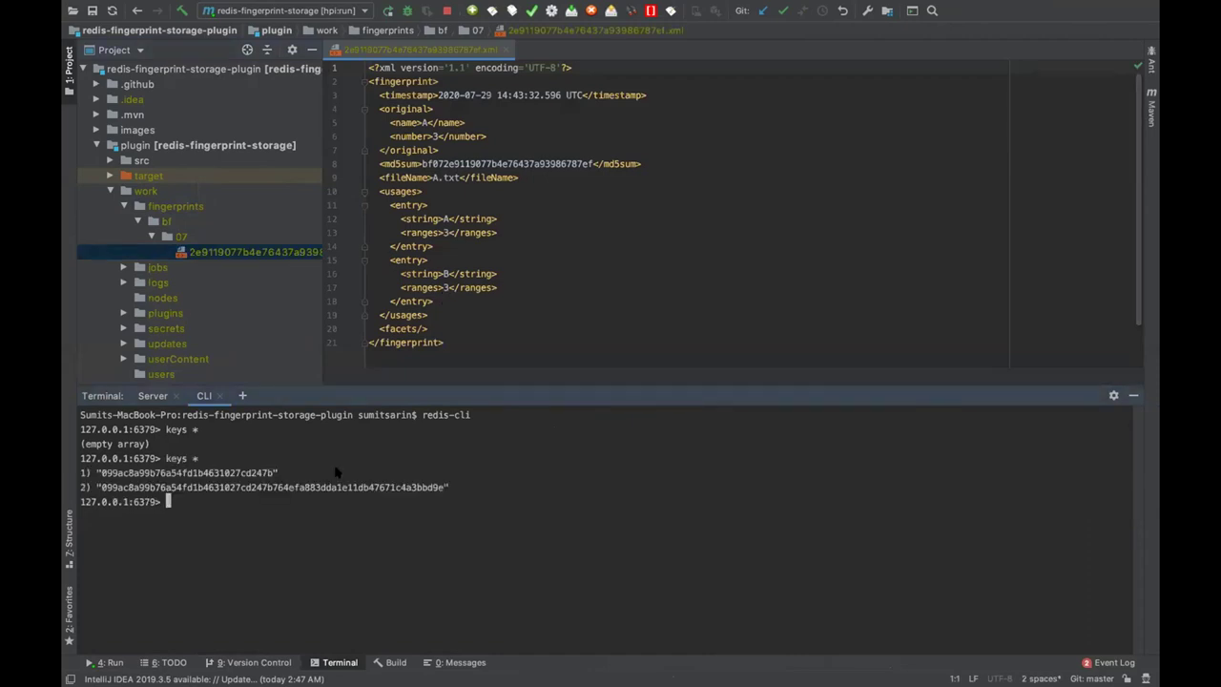
Copy the second listed Redis key and retrieve its stored fingerprint with the get command in the CLI terminal session.
{"action": "double_click", "coordinate": [282, 487]}
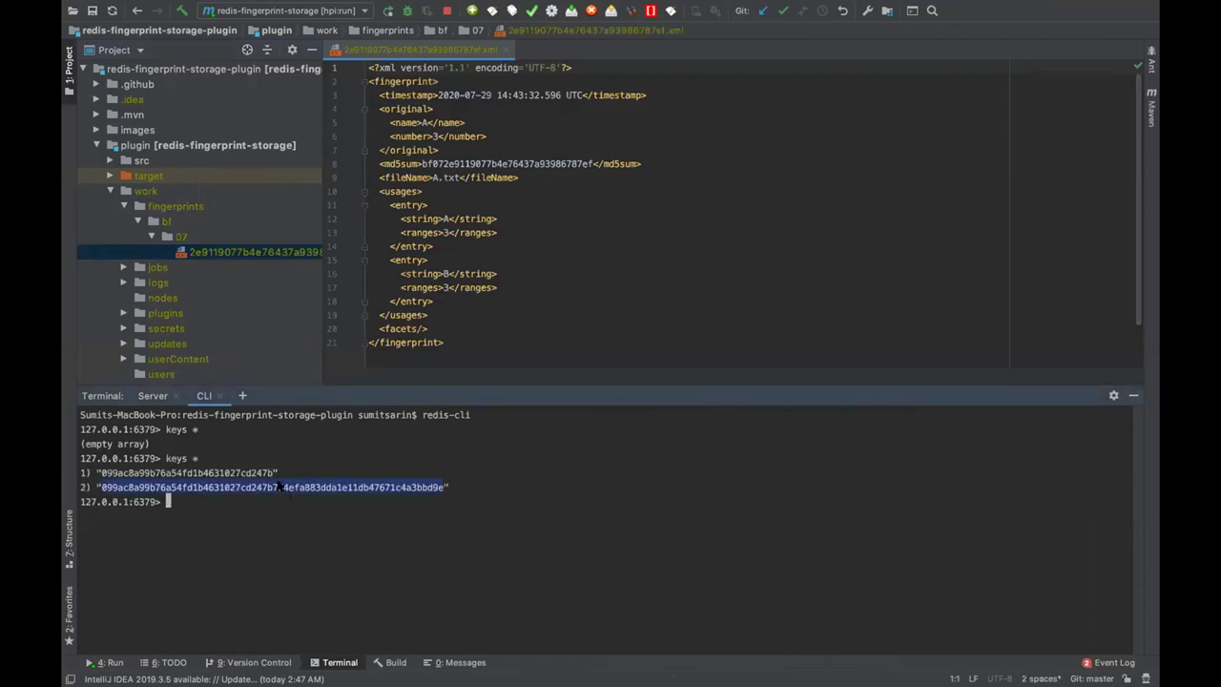
{"action": "key", "text": "super+c"}
{"action": "type", "text": "get"}
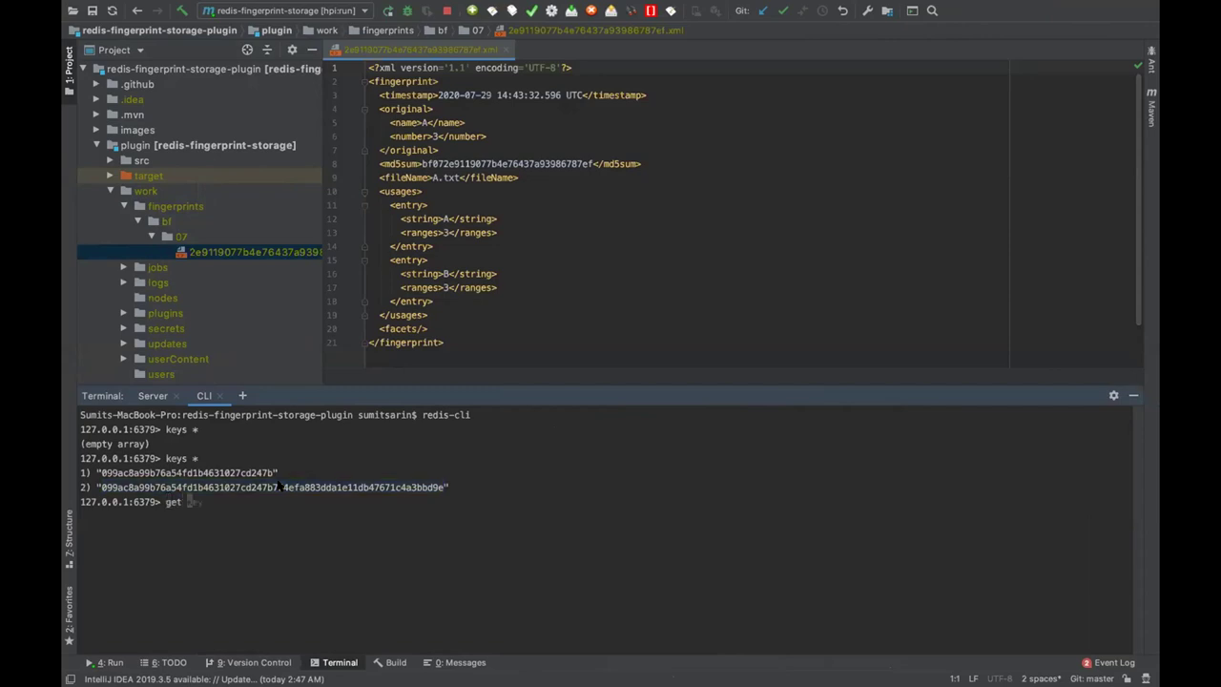
{"action": "key", "text": "super+v"}
{"action": "key", "text": "Return"}
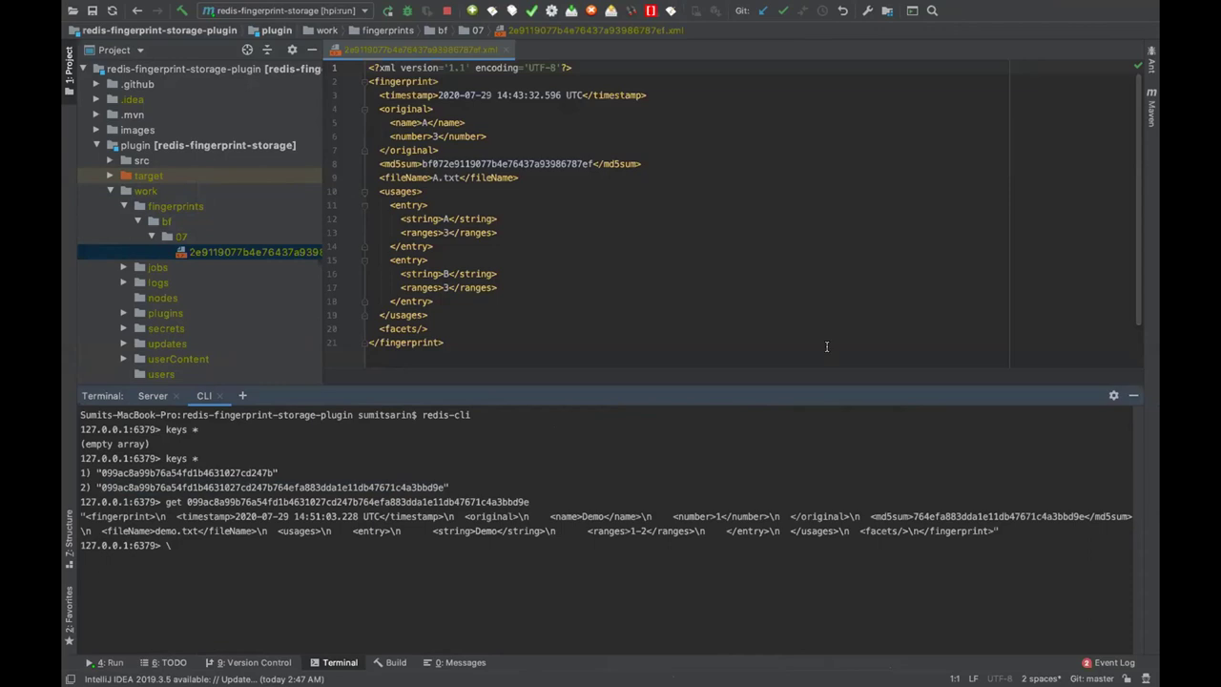
Switch to Jenkins in the browser, return to the dashboard and open the system configuration page at localhost:8080/jenkins/configure.
{"action": "key", "text": "super+Tab"}
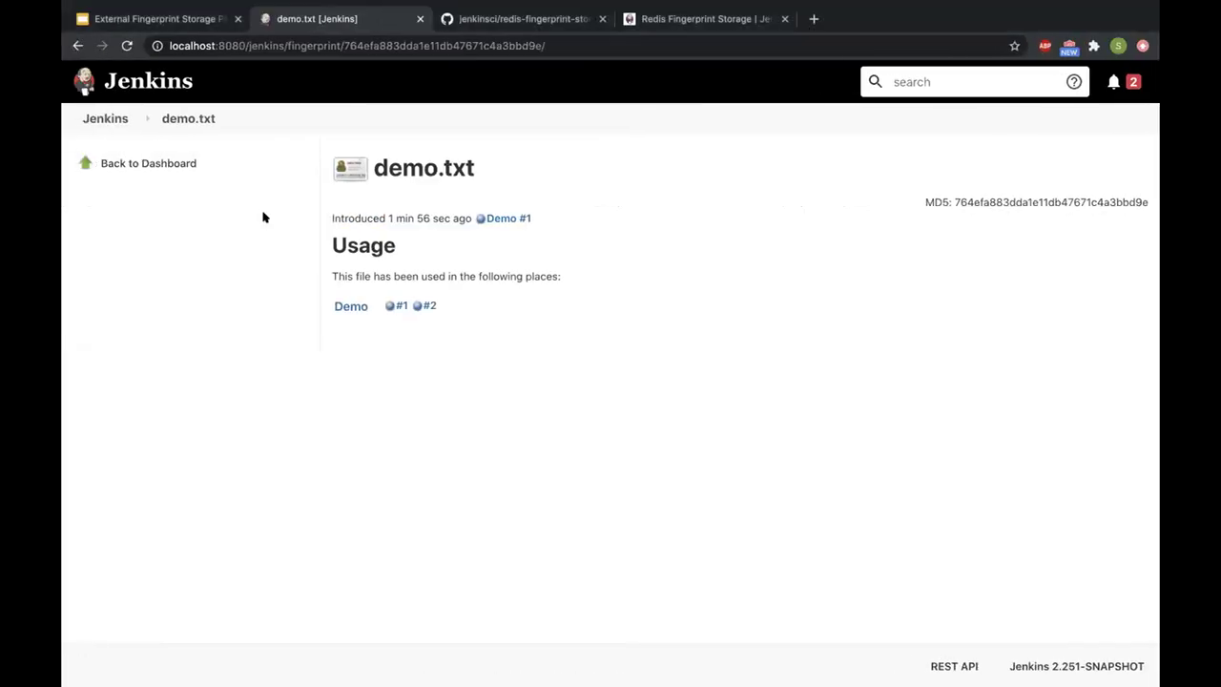
{"action": "left_click", "coordinate": [272, 116]}
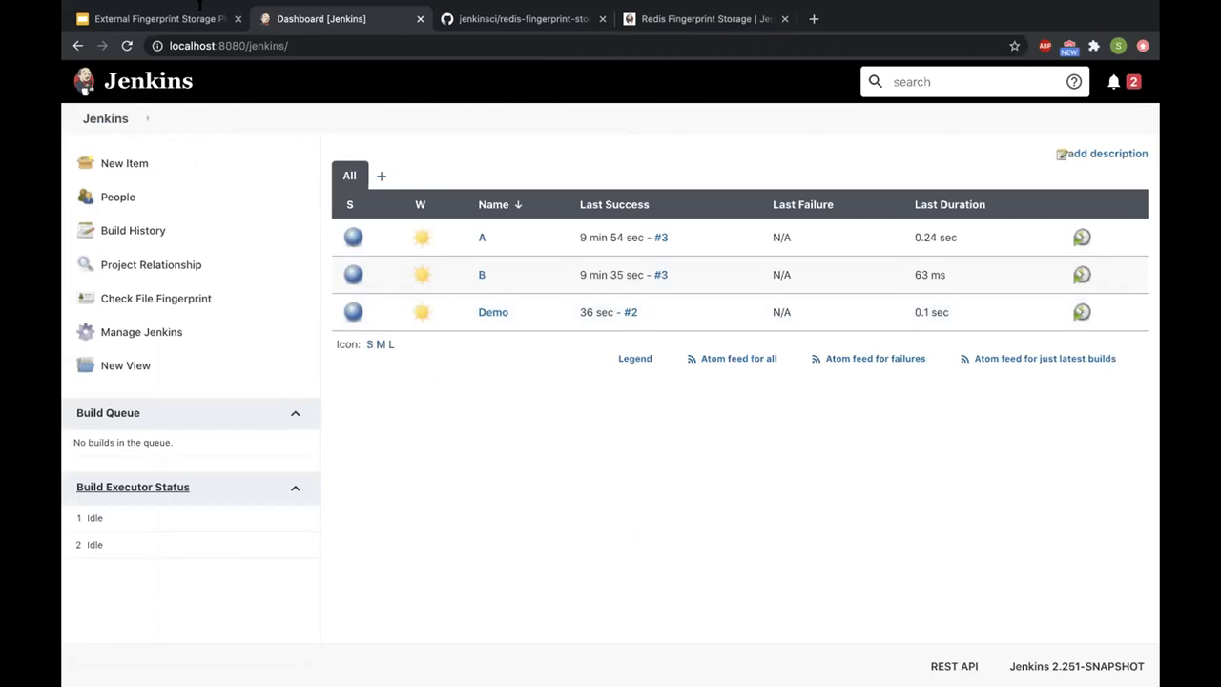
{"action": "left_click", "coordinate": [362, 48]}
{"action": "type", "text": "c"}
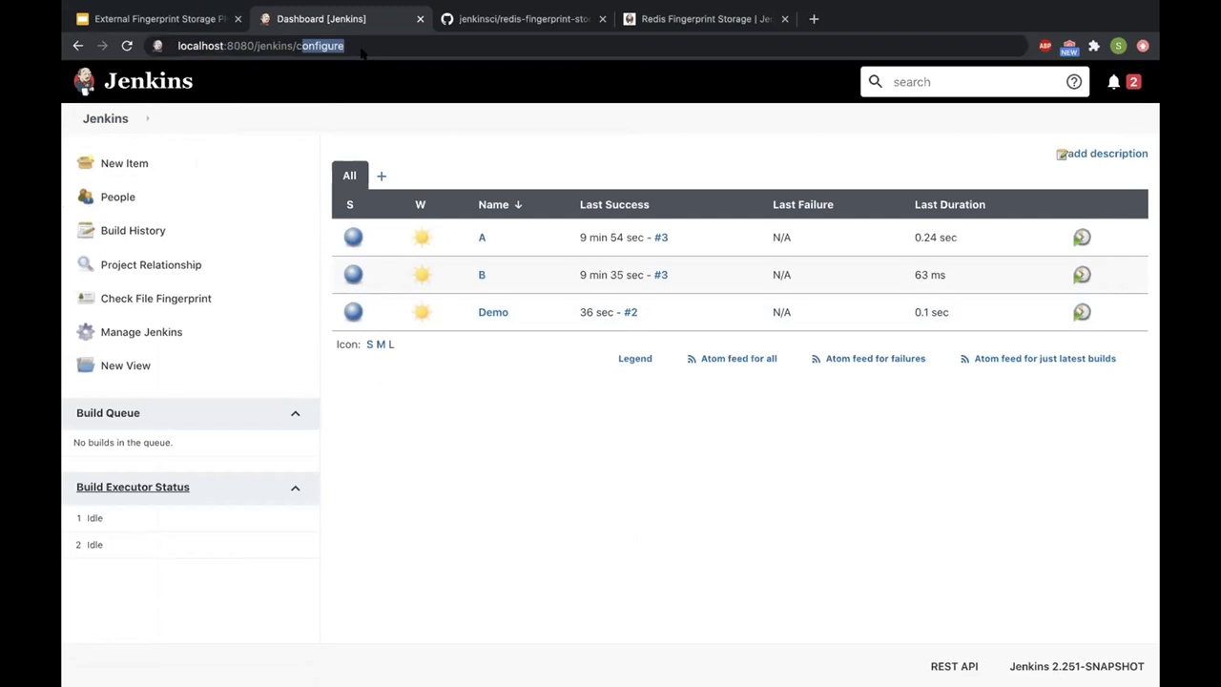
{"action": "key", "text": "Return"}
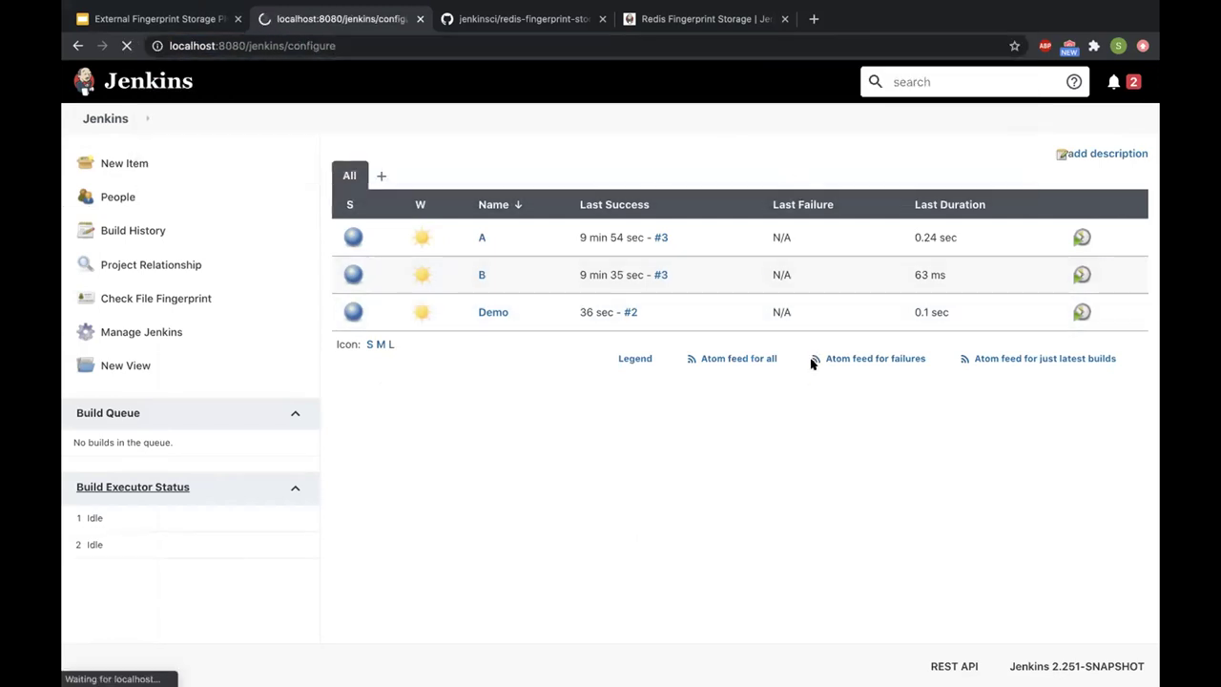
Turn off Disable Fingerprint Cleanup in the Fingerprints settings and apply the change.
{"action": "scroll", "coordinate": [811, 377], "scroll_direction": "down", "scroll_amount": 15}
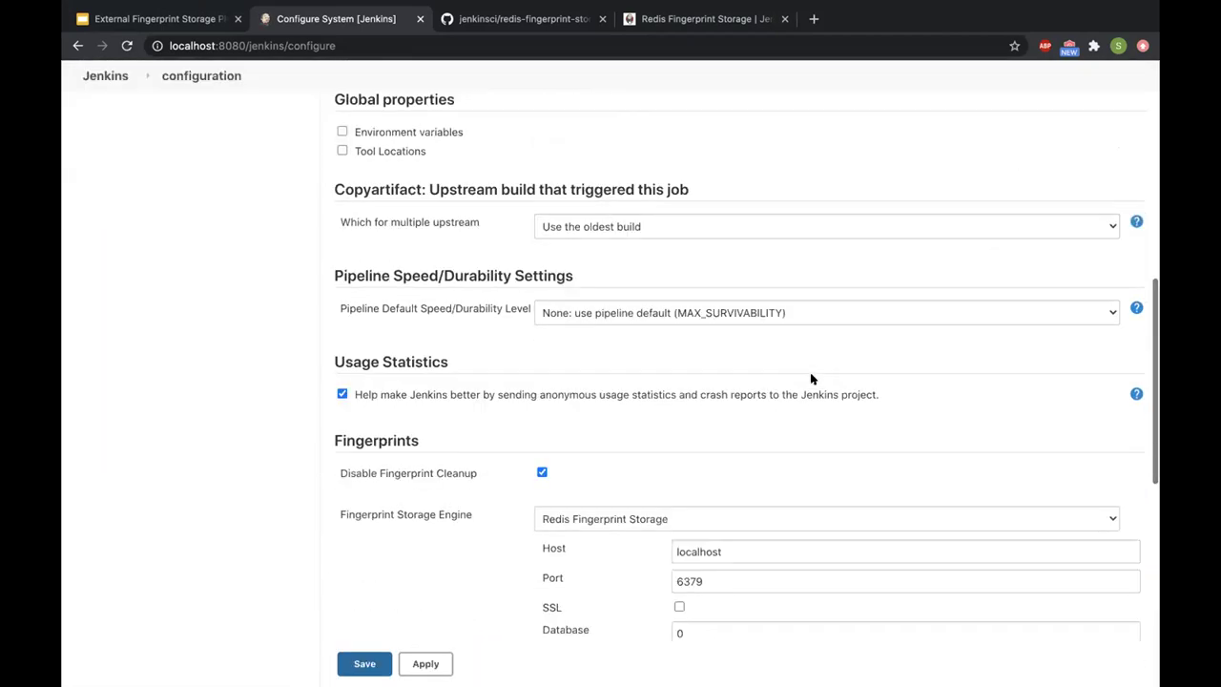
{"action": "scroll", "coordinate": [811, 379], "scroll_direction": "down", "scroll_amount": 3}
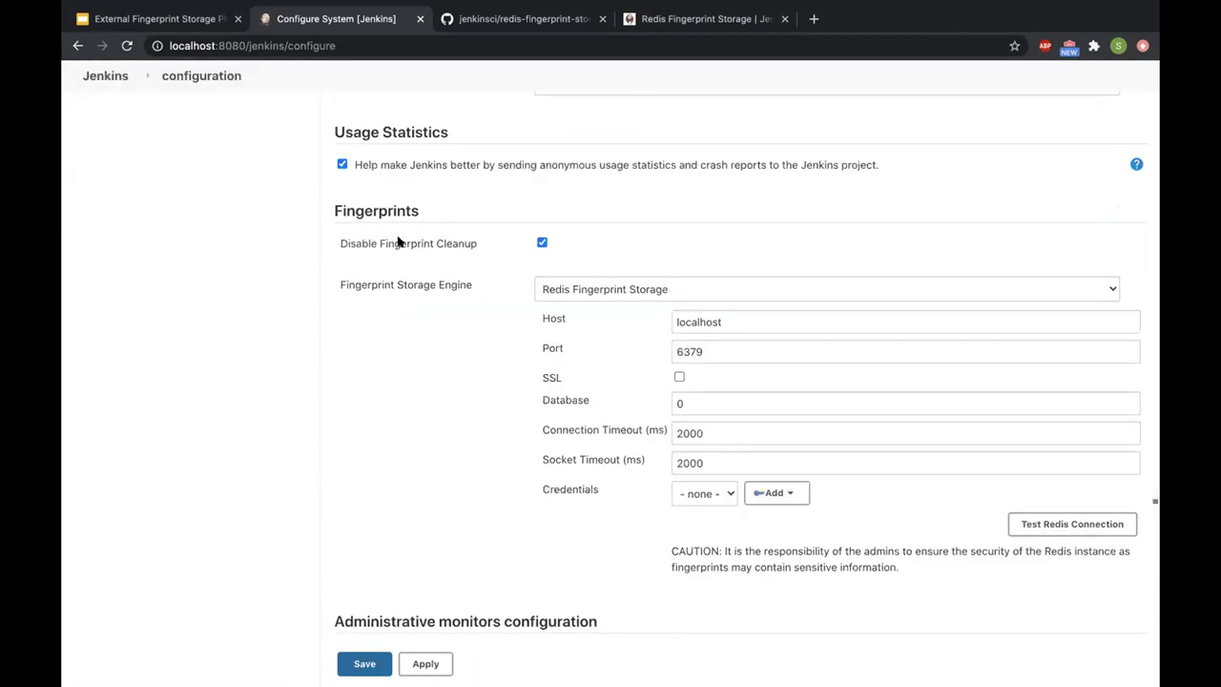
{"action": "left_click", "coordinate": [542, 243]}
{"action": "left_click", "coordinate": [430, 664]}
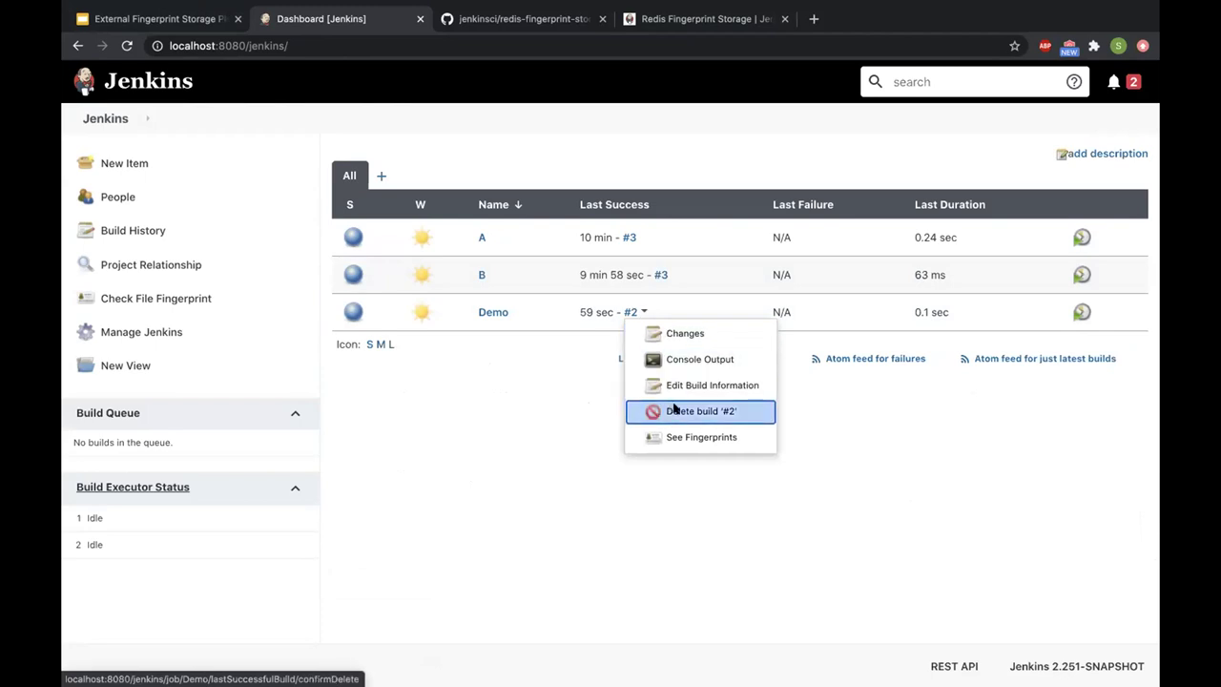
Delete builds #2 and #1 of the Demo project and return to the Jenkins dashboard.
{"action": "left_click", "coordinate": [679, 411]}
{"action": "left_click", "coordinate": [467, 167]}
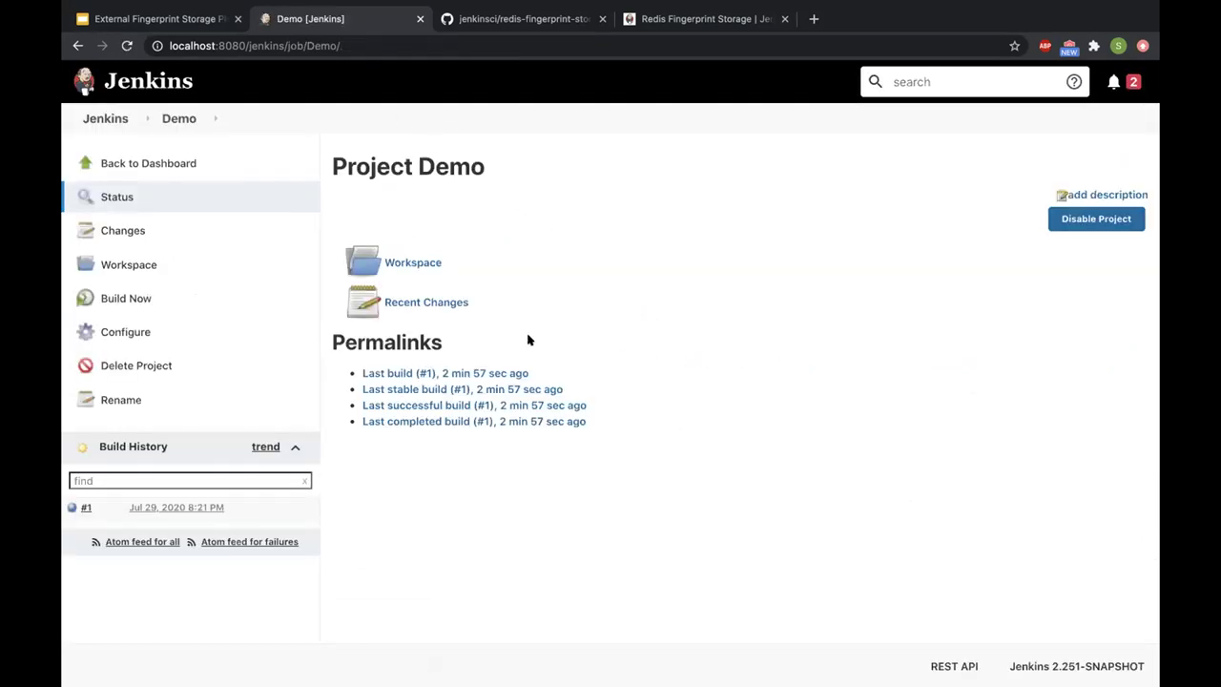
{"action": "left_click", "coordinate": [537, 372]}
{"action": "left_click", "coordinate": [595, 458]}
{"action": "left_click", "coordinate": [467, 156]}
{"action": "left_click", "coordinate": [343, 44]}
{"action": "left_click_drag", "start_coordinate": [343, 45], "coordinate": [286, 43]}
{"action": "key", "text": "BackSpace"}
{"action": "key", "text": "Return"}
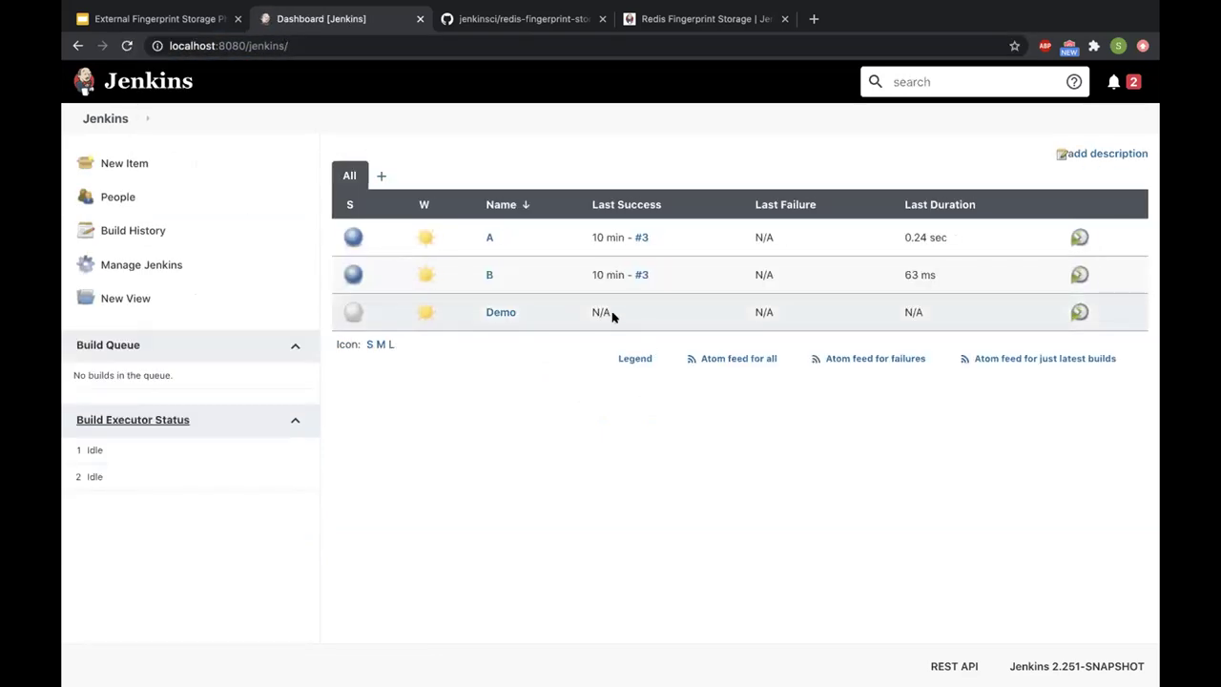
Switch to IntelliJ IDEA, list the Redis keys with "keys *" and check the run log for fingerprint cleanup activity.
{"action": "key", "text": "ctrl+Right"}
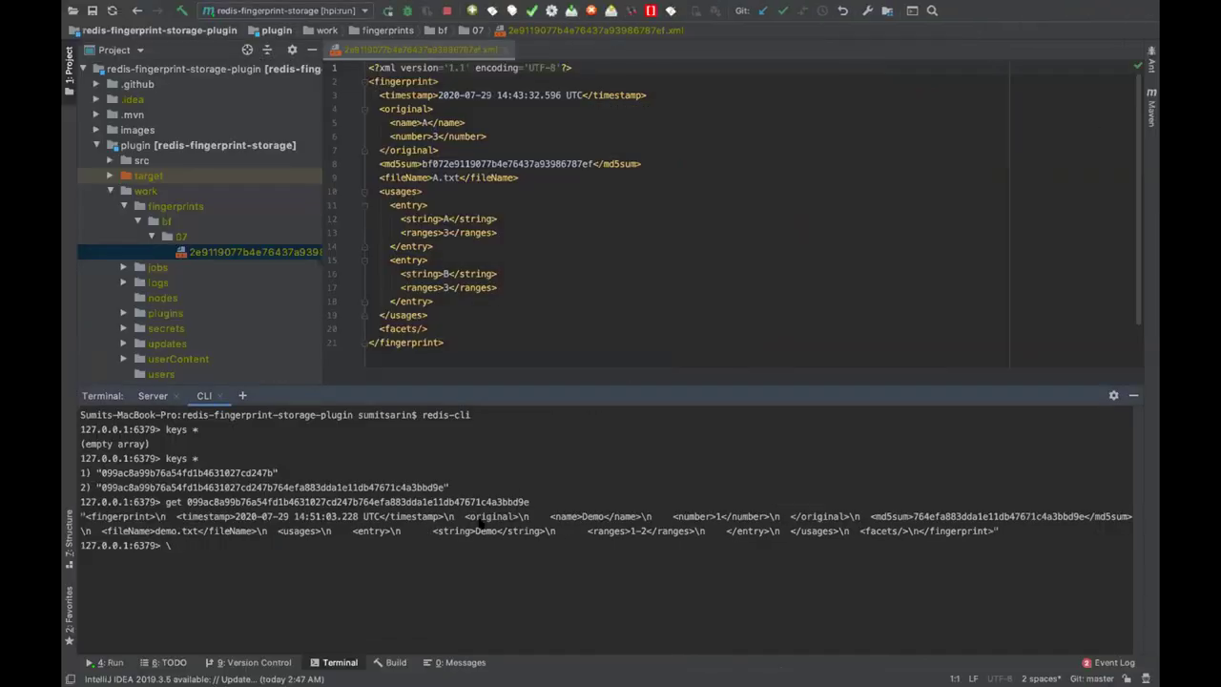
{"action": "key", "text": "Up"}
{"action": "key", "text": "Up"}
{"action": "key", "text": "Return"}
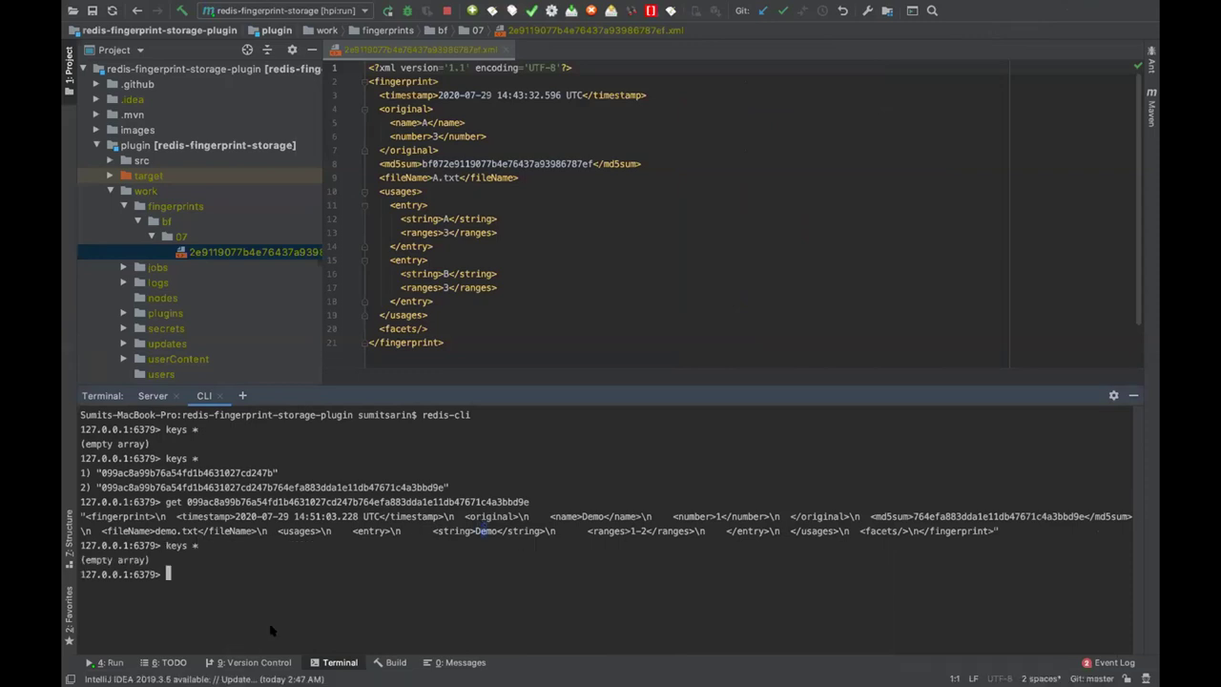
{"action": "key", "text": "super+4"}
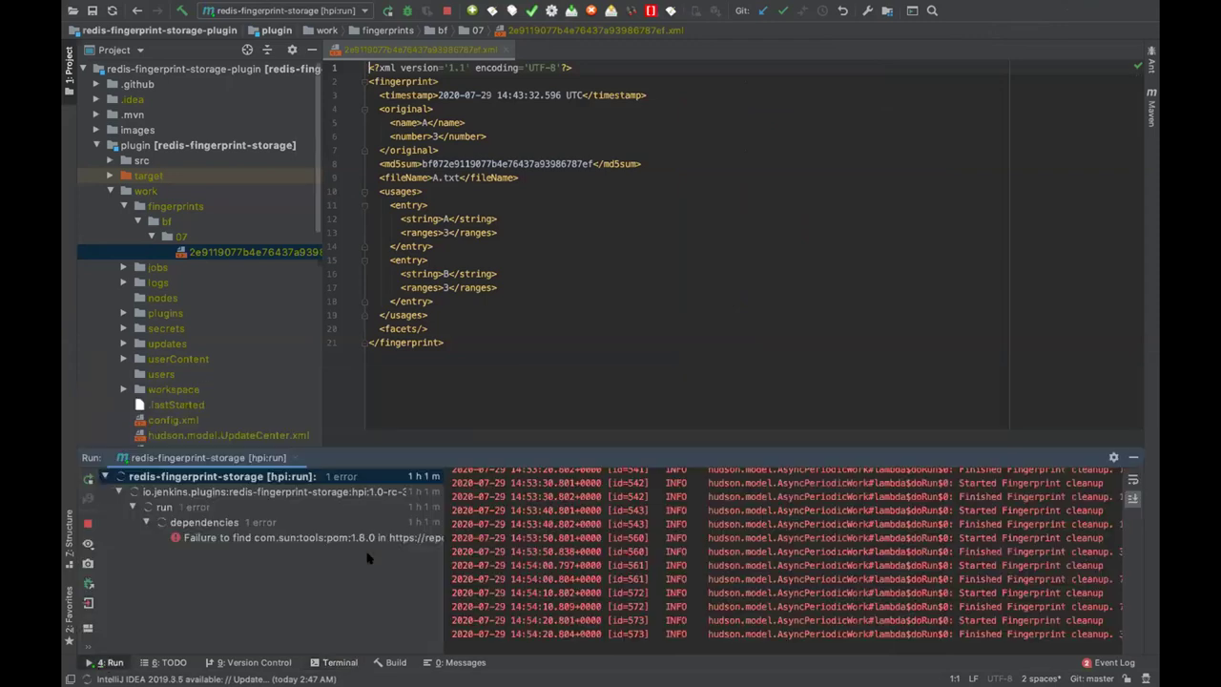
{"action": "left_click", "coordinate": [334, 661]}
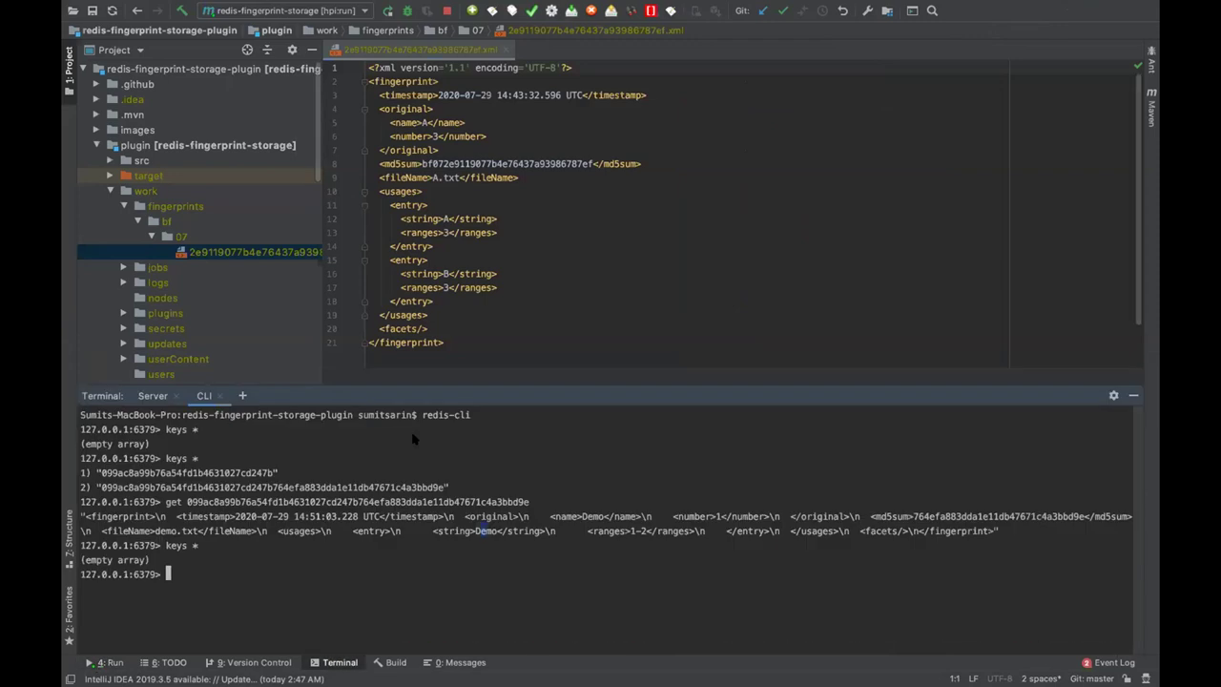
Switch to the External Fingerprint Storage slides in the browser, present them full screen and advance to the Next Steps slide.
{"action": "key", "text": "super+Tab"}
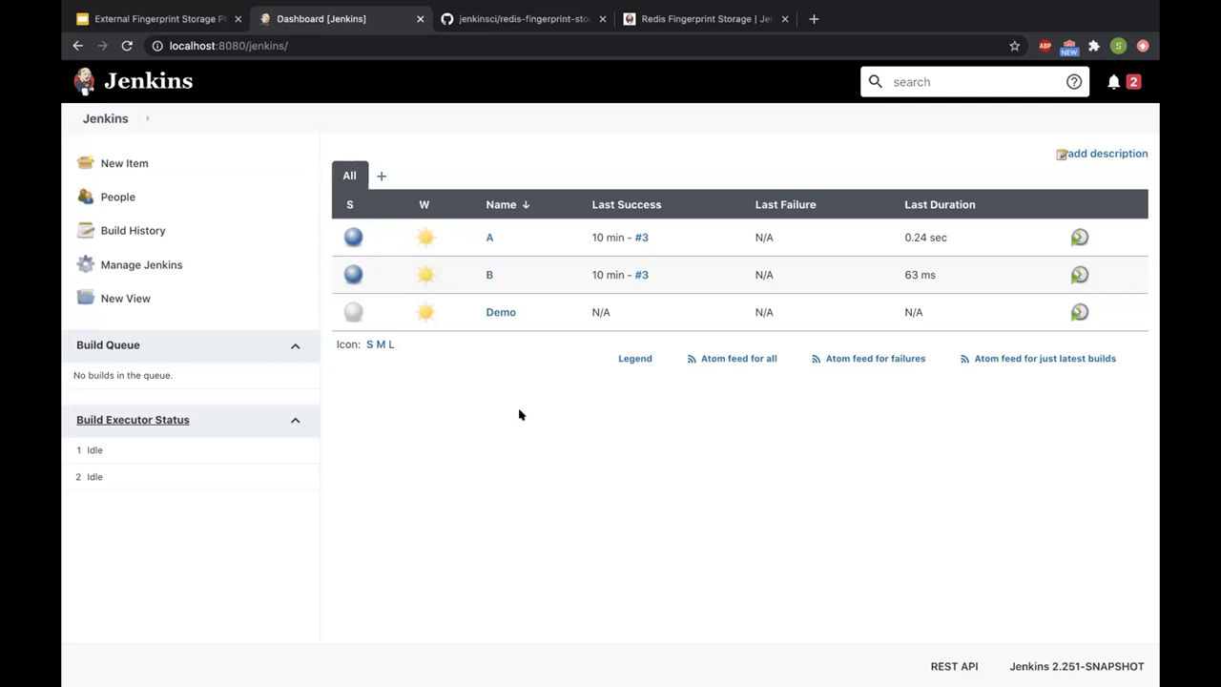
{"action": "left_click", "coordinate": [129, 19]}
{"action": "left_click", "coordinate": [645, 344]}
{"action": "key", "text": "super+Return"}
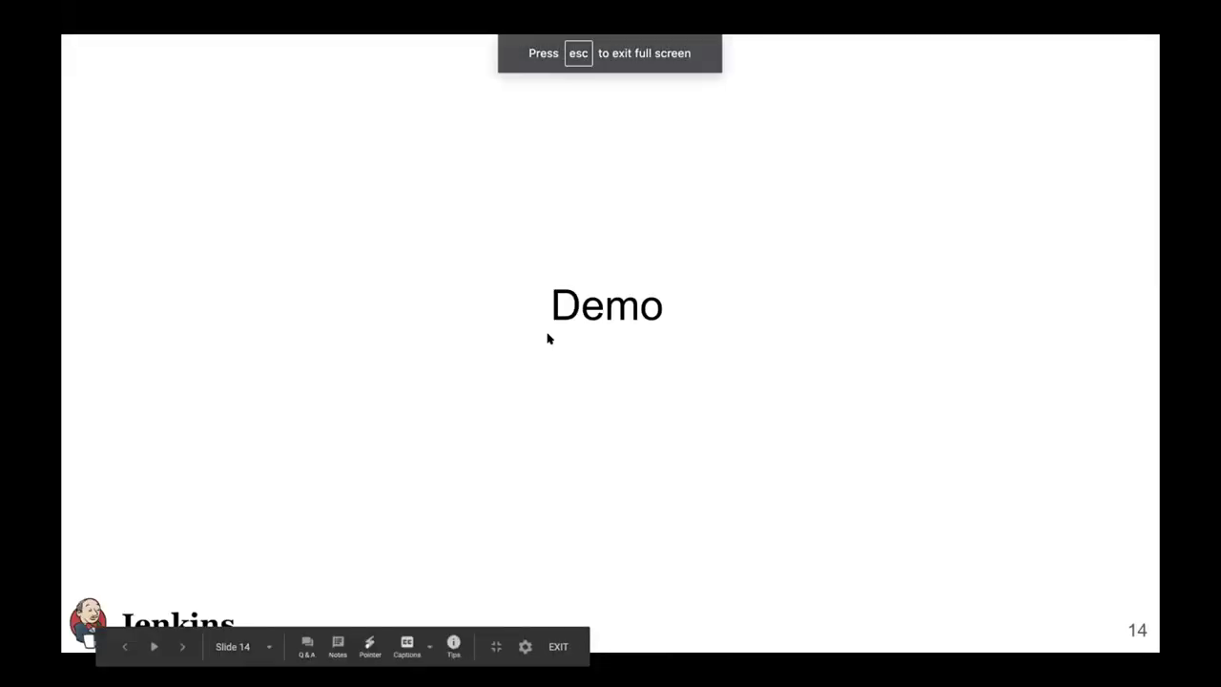
{"action": "key", "text": "Right"}
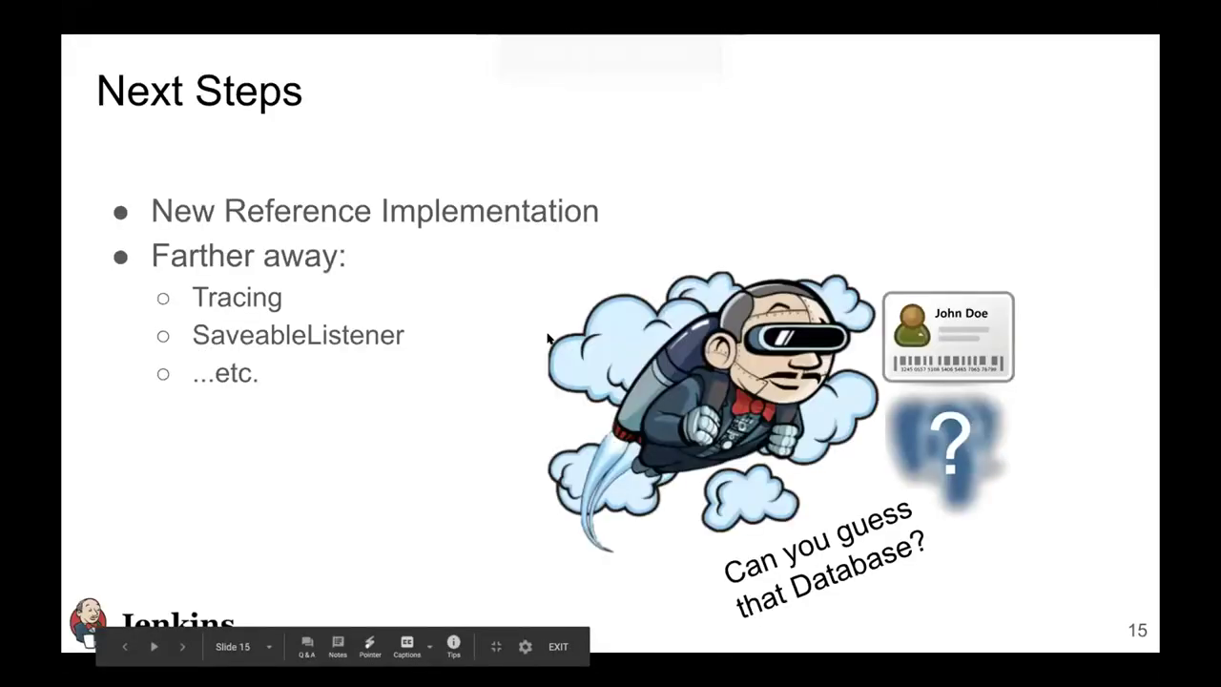